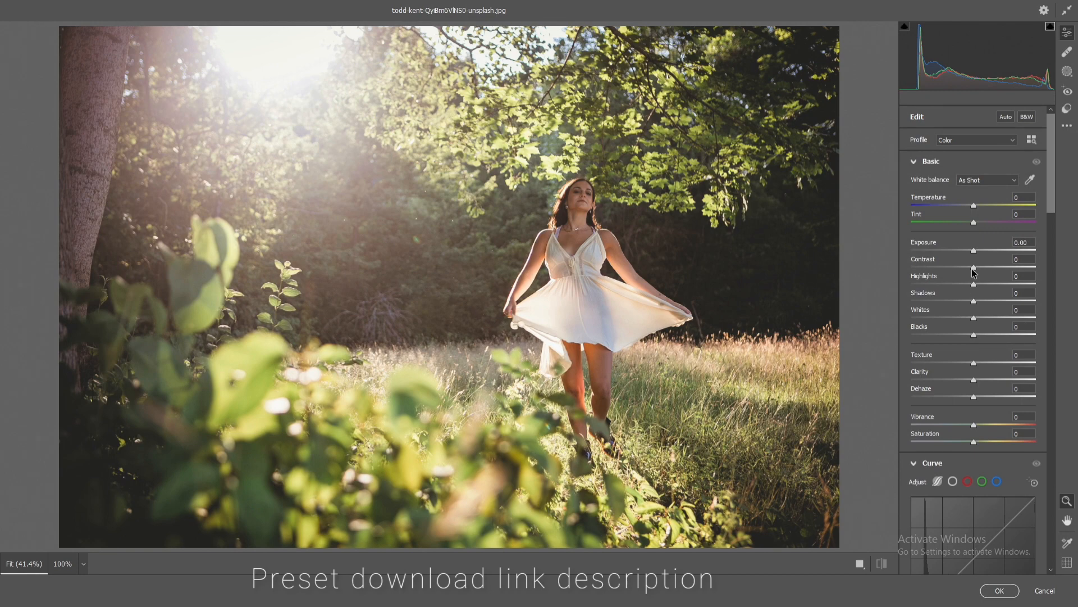
Set the basic tone adjustments to Contrast +14, Highlights -14, Shadows +43, Whites +15 and Blacks -17.
drag(974, 269, 983, 272)
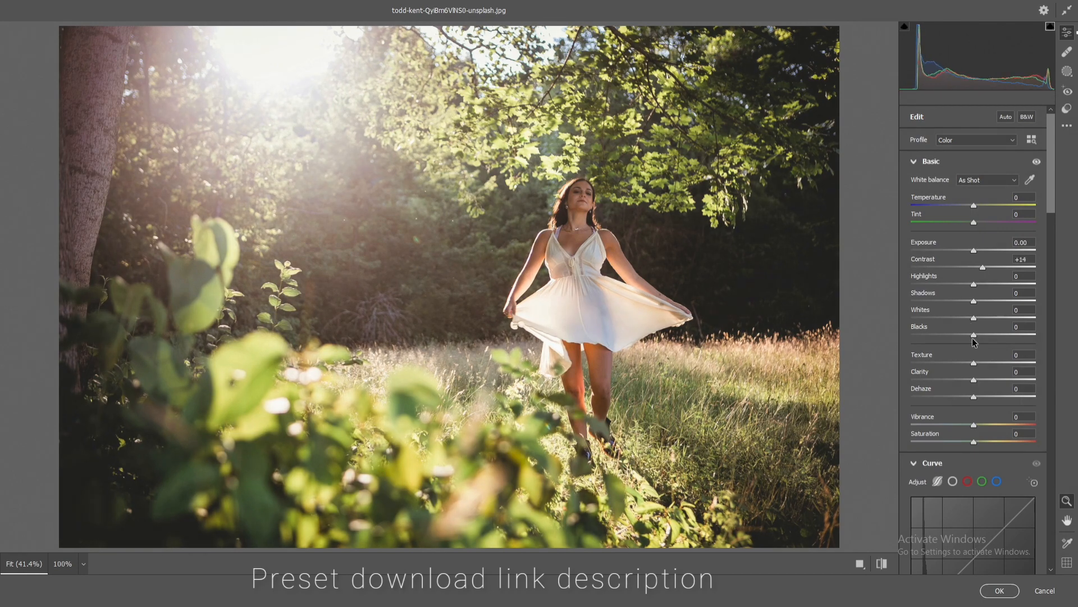
mouse_move(974, 334)
mouse_down()
mouse_move(962, 332)
mouse_move(1004, 295)
mouse_move(983, 316)
mouse_move(962, 282)
mouse_move(949, 282)
mouse_move(965, 285)
mouse_move(983, 320)
mouse_up()
double_click(949, 282)
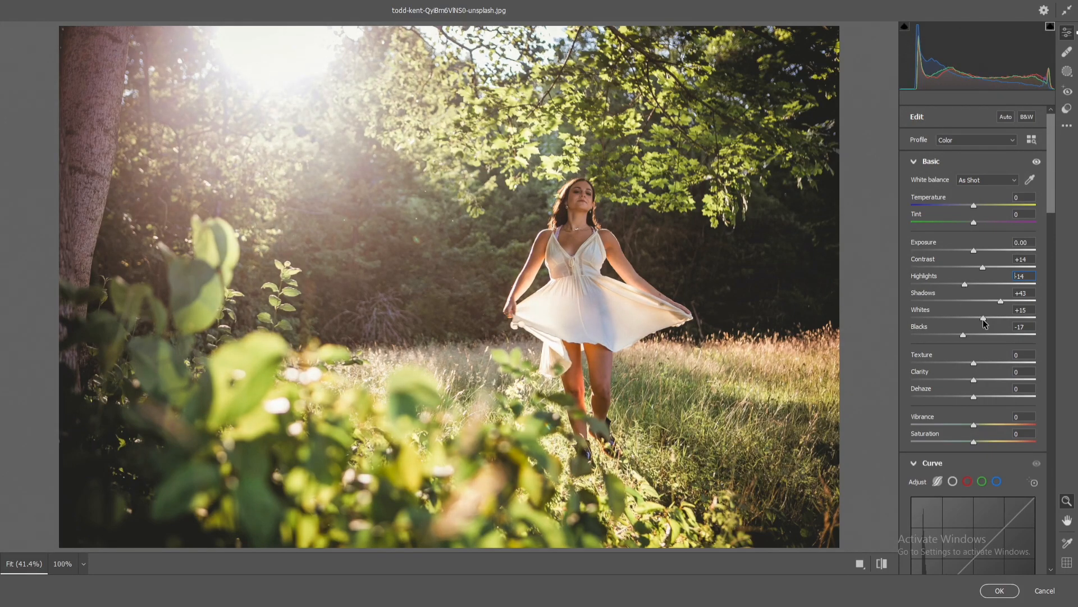
Set Texture to -7, Clarity to +5, Dehaze to +6, Vibrance to +19 and Saturation to -5.
mouse_move(975, 375)
mouse_down()
mouse_move(989, 372)
mouse_move(968, 363)
mouse_move(977, 396)
mouse_up()
scroll(976, 398, down, 1)
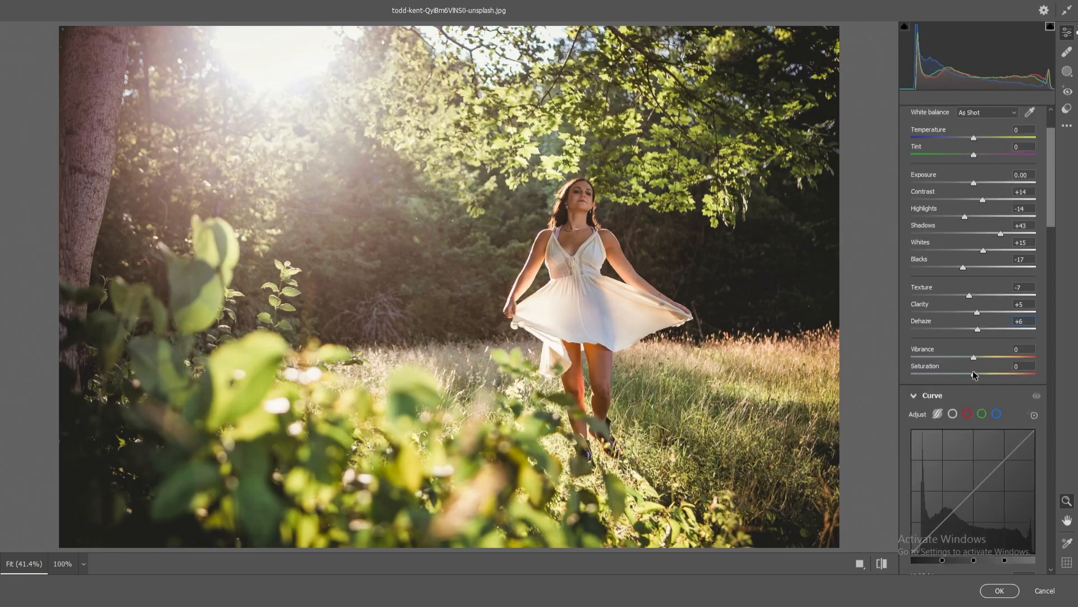
drag(974, 358, 977, 362)
drag(974, 373, 970, 372)
Set the parametric curve's Darks to +11 and Shadows to -13, and the basic Shadows to +46.
scroll(971, 372, down, 3)
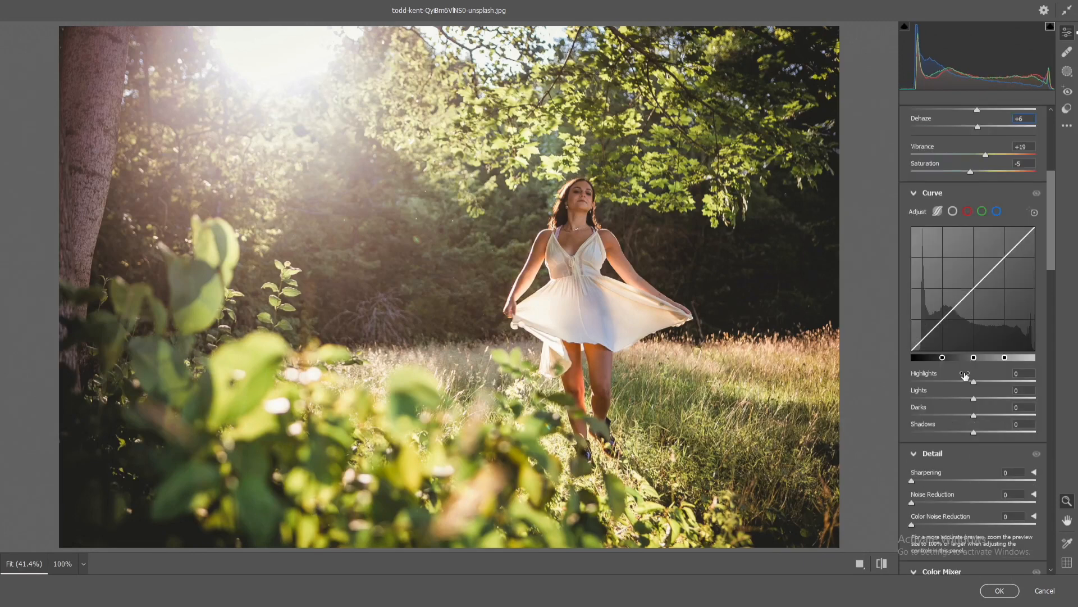
drag(974, 414, 966, 431)
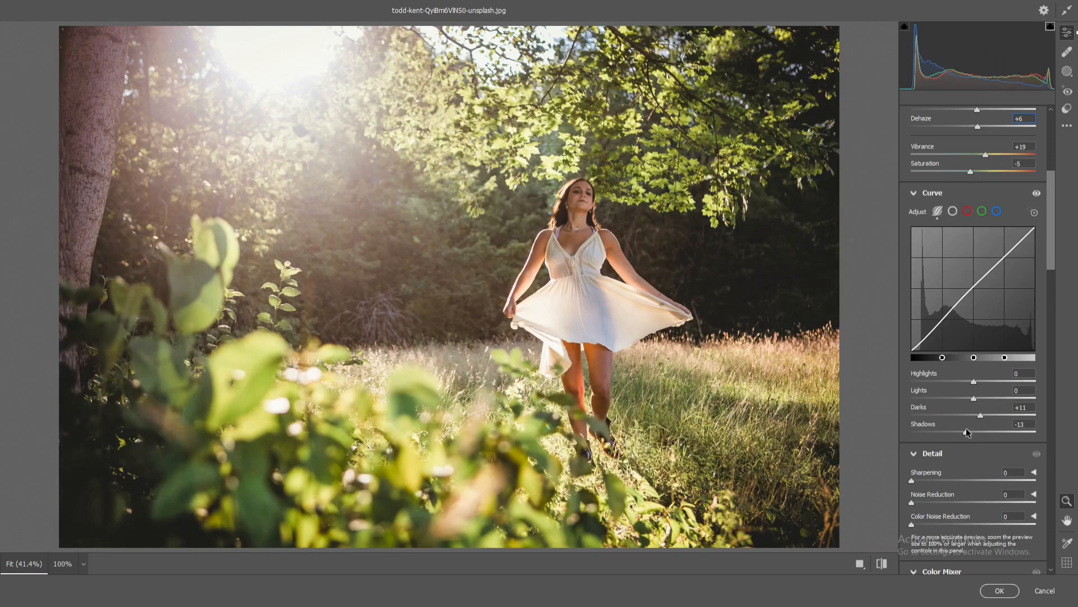
scroll(968, 400, down, 2)
scroll(968, 366, up, 5)
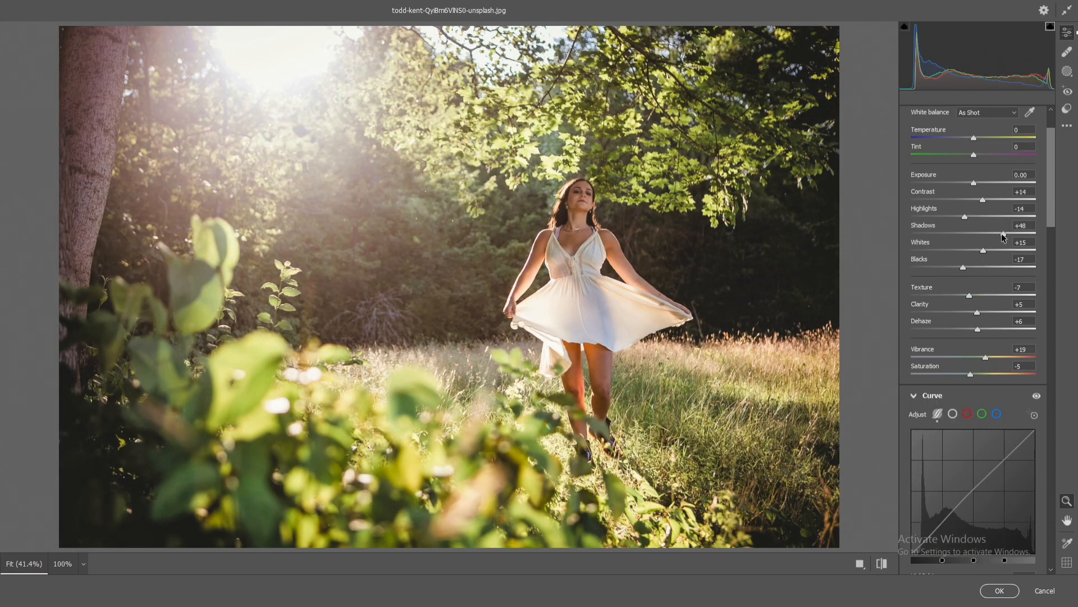
drag(1002, 234, 1000, 234)
Set Sharpening to 37, apply slight Noise Reduction, and set Color Noise Reduction to 15.
scroll(998, 234, down, 5)
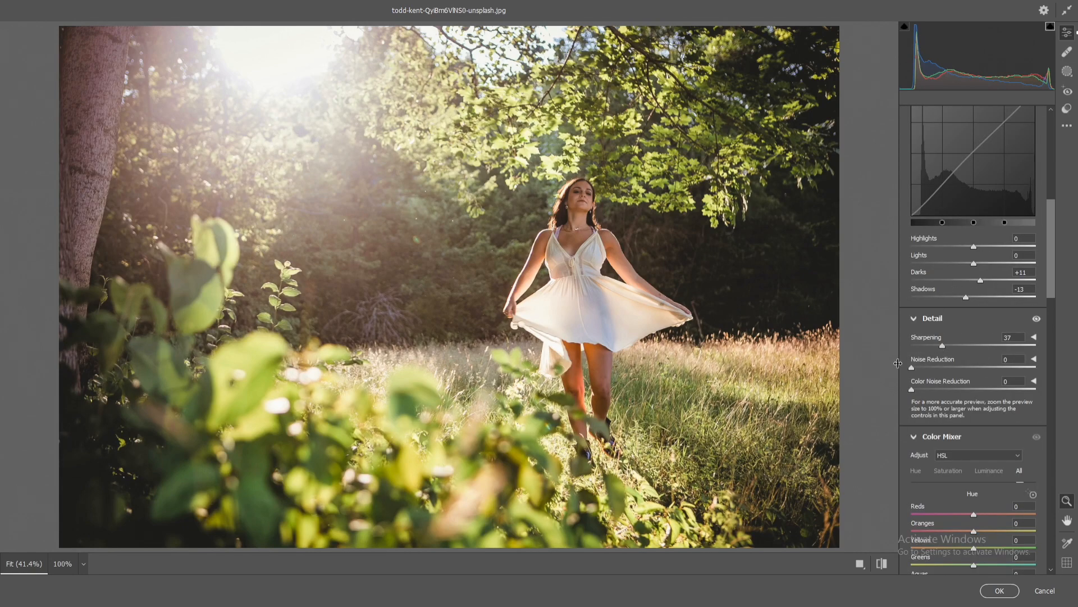
click(928, 367)
click(930, 388)
Set the color mixer hues to Reds -20, Yellows +71, Greens -91, Aquas +50 and Blues 0.
scroll(929, 370, down, 5)
drag(974, 245, 974, 262)
drag(962, 274, 916, 286)
mouse_move(1015, 276)
mouse_down()
mouse_move(1035, 273)
mouse_move(1020, 274)
mouse_up()
drag(974, 312, 904, 297)
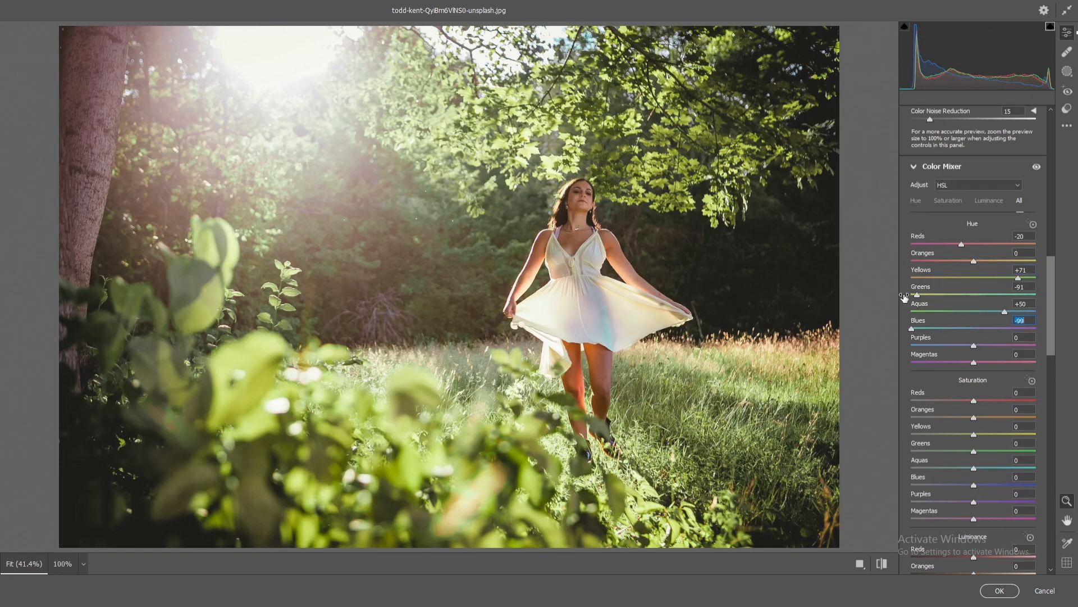
text(0)
Set the color mixer saturation to Oranges -7, Yellows -59 and Greens -58.
scroll(969, 340, down, 2)
drag(974, 350, 936, 383)
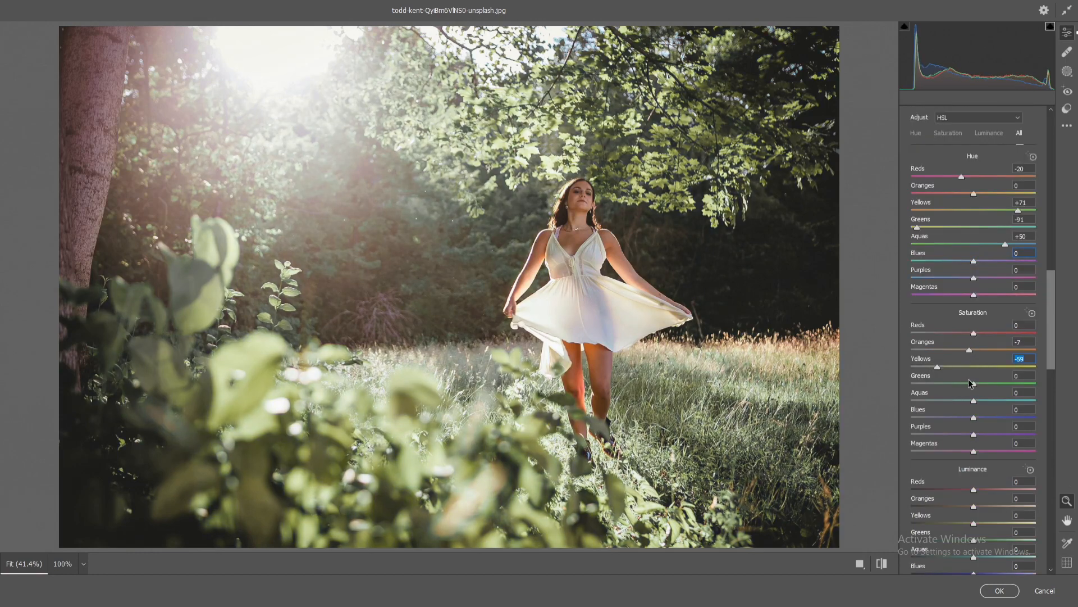
scroll(937, 377, down, 4)
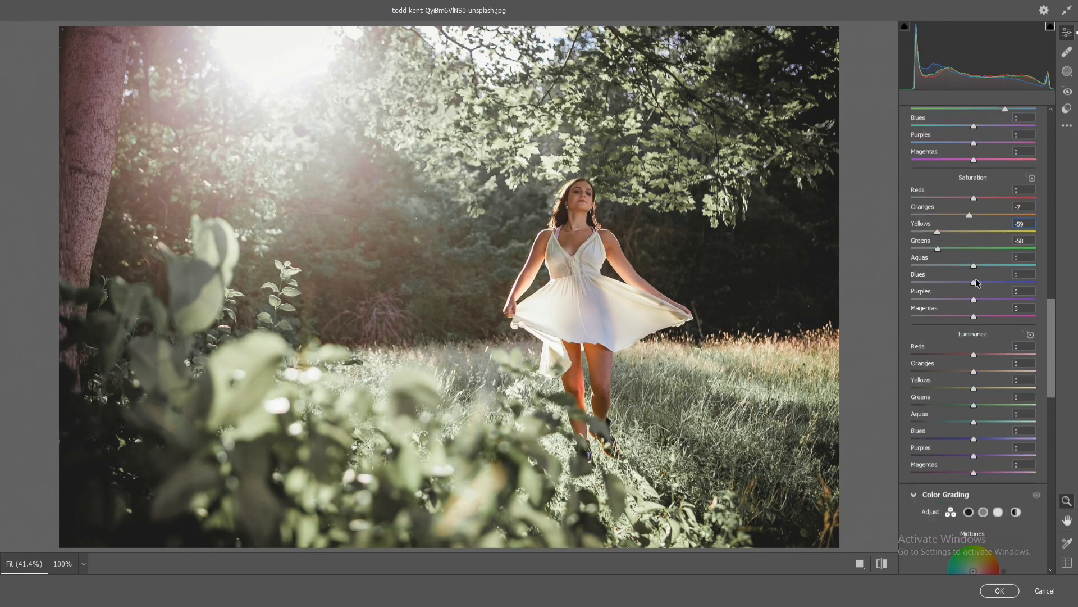
Set the color mixer luminance to Reds +21, Oranges +25, Yellows -9 and Greens -72.
drag(972, 375, 987, 378)
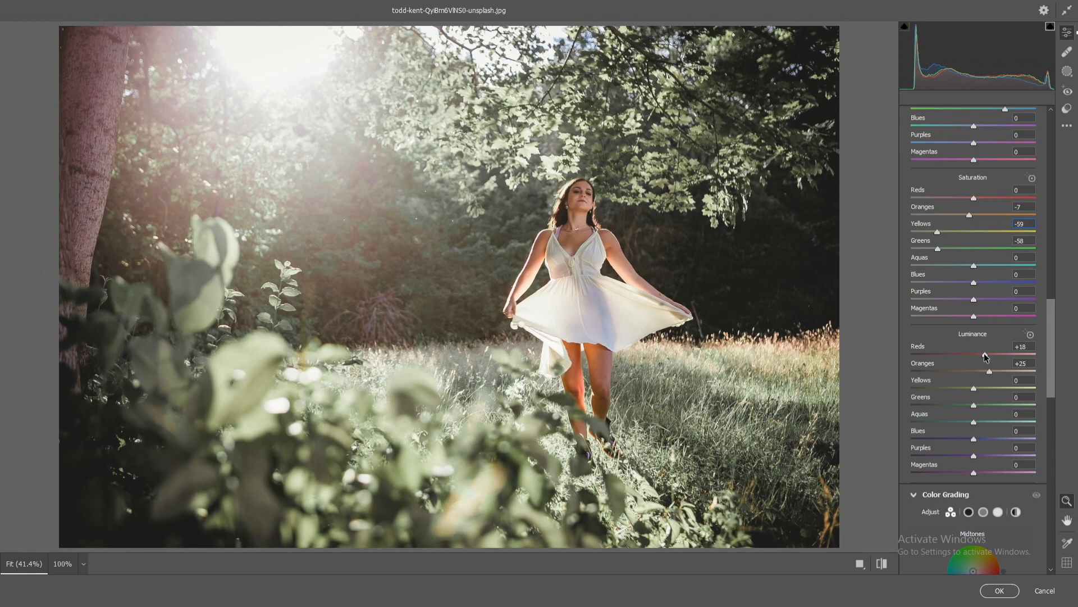
drag(983, 353, 931, 398)
double_click(948, 387)
double_click(943, 388)
click(926, 405)
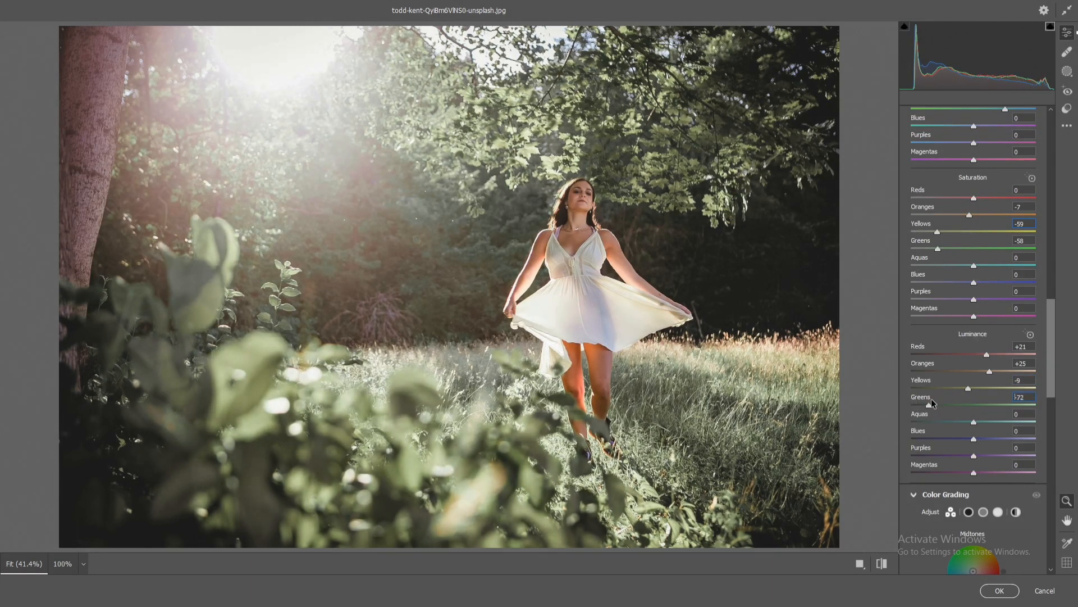
Set the color mixer luminance to Purples +11 and Magentas +8, undoing the trial shifts of Aquas and Blues.
scroll(949, 386, down, 2)
drag(974, 354, 873, 363)
key(ctrl+z)
drag(972, 370, 982, 408)
key(ctrl+z)
key(ctrl+z)
click(975, 405)
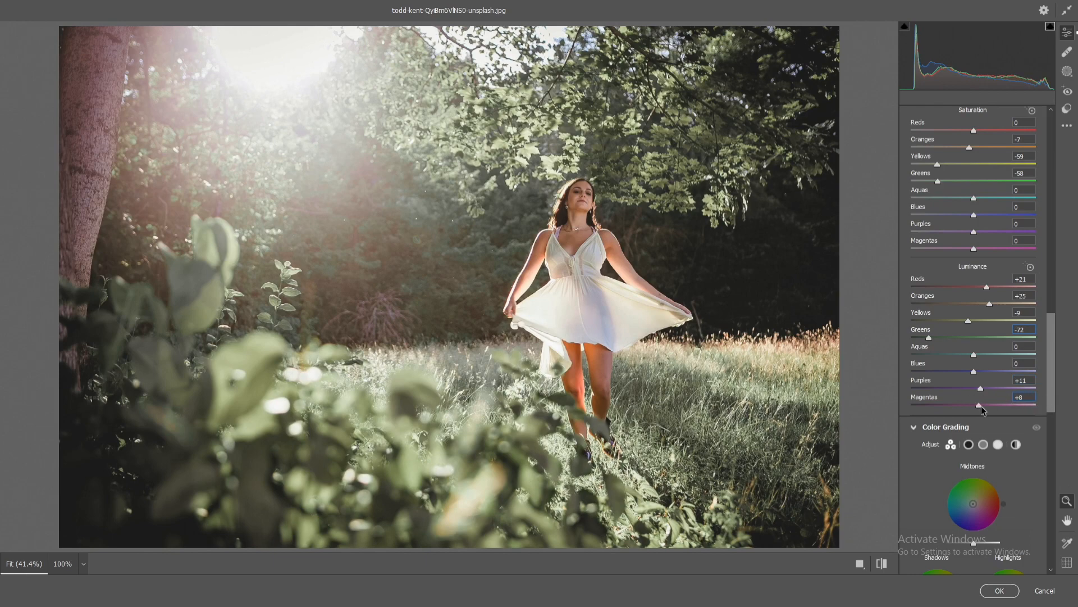
Calibrate the primaries with Red Hue +47, Green Hue -38, Blue Hue -48 and Blue Saturation -25.
scroll(980, 399, down, 3)
scroll(979, 398, down, 14)
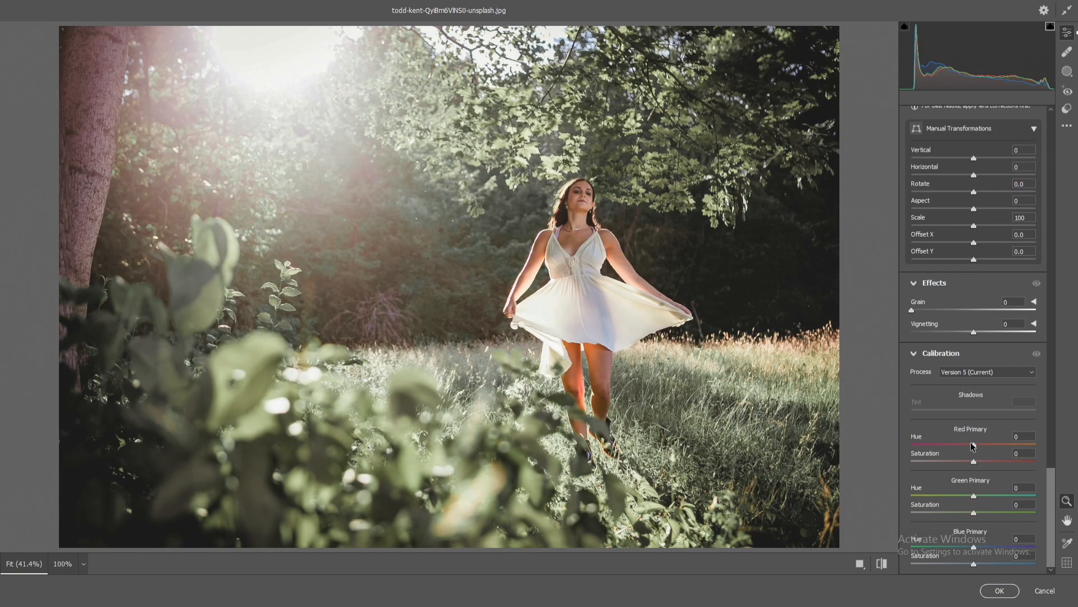
drag(974, 444, 1000, 437)
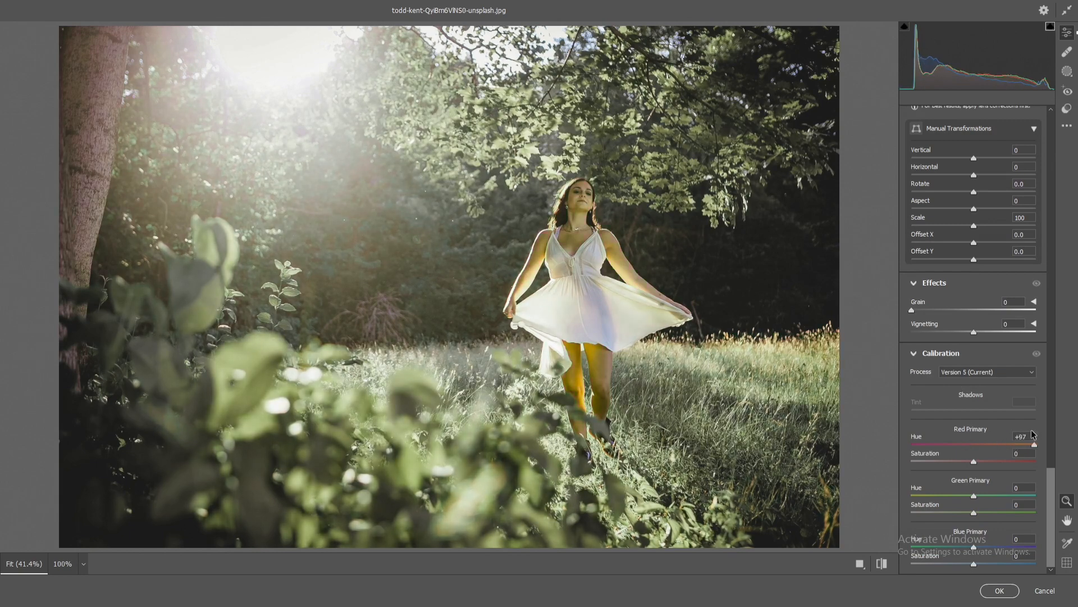
Compare the edited photo with its default settings.
click(882, 564)
click(883, 564)
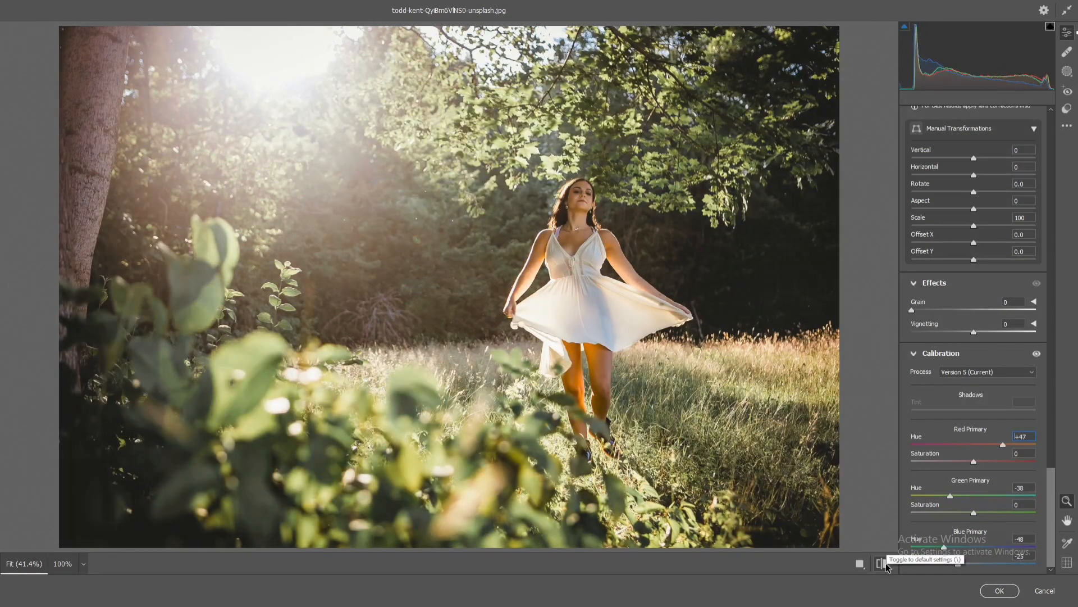
click(886, 565)
click(886, 565)
click(885, 565)
click(886, 565)
scroll(953, 410, up, 4)
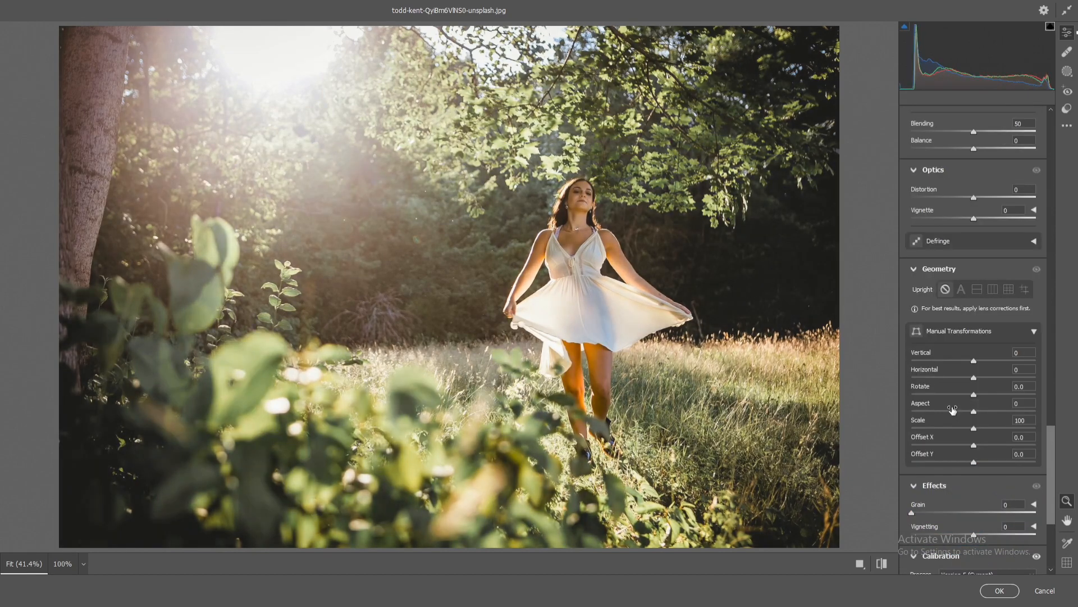
Set the calibration's Green Primary Hue to -43 and both the Green and Red Primary Saturation to -11.
scroll(953, 410, down, 4)
mouse_move(1009, 442)
mouse_down()
mouse_move(1035, 441)
mouse_move(1004, 444)
mouse_up()
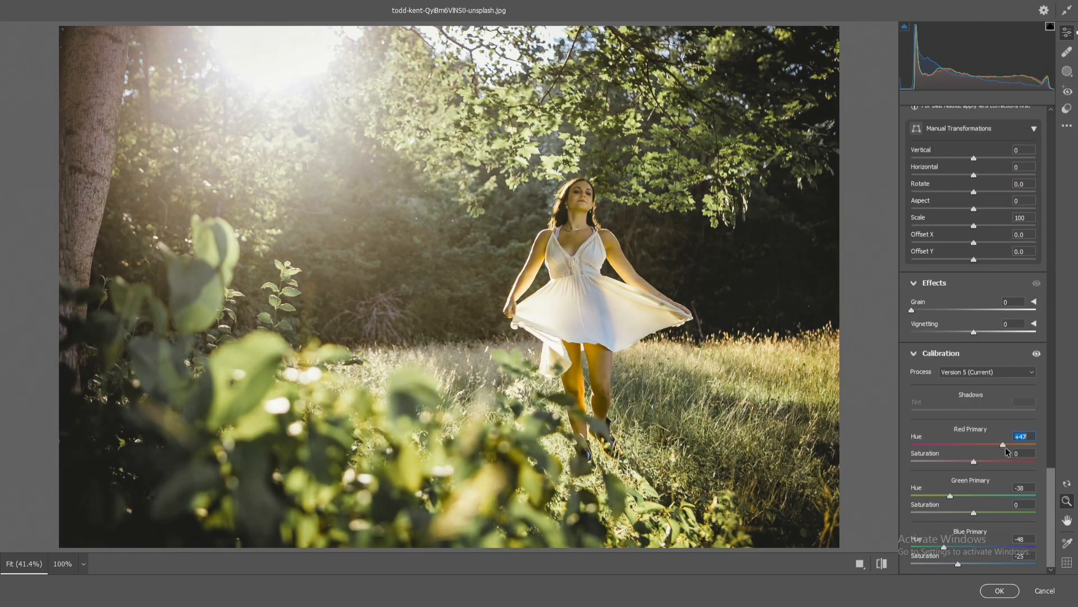
drag(951, 495, 976, 516)
drag(974, 461, 967, 462)
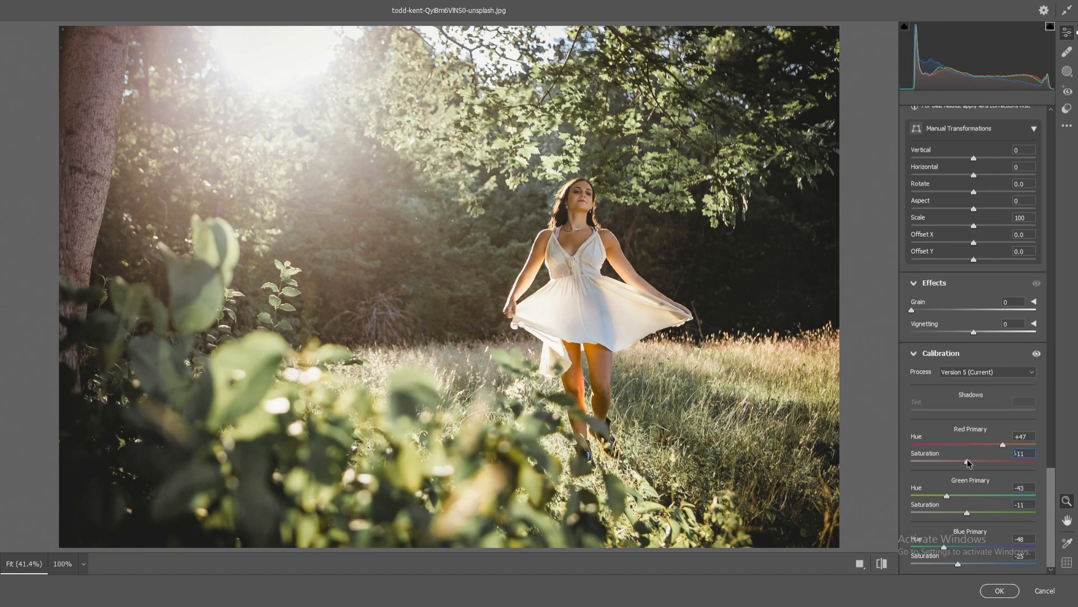
Fine-tune the Blue Primary Saturation and Hue, and set Green Primary Hue to -50 and Red Primary Hue to +46.
drag(958, 564, 964, 564)
mouse_move(945, 544)
mouse_down()
mouse_move(926, 542)
mouse_move(942, 544)
mouse_up()
drag(936, 497, 943, 496)
click(1001, 444)
Color grade the midtones to hue 55, saturation 13, the shadows to hue 193, saturation 22, and tint the highlights slightly green.
scroll(1002, 422, up, 8)
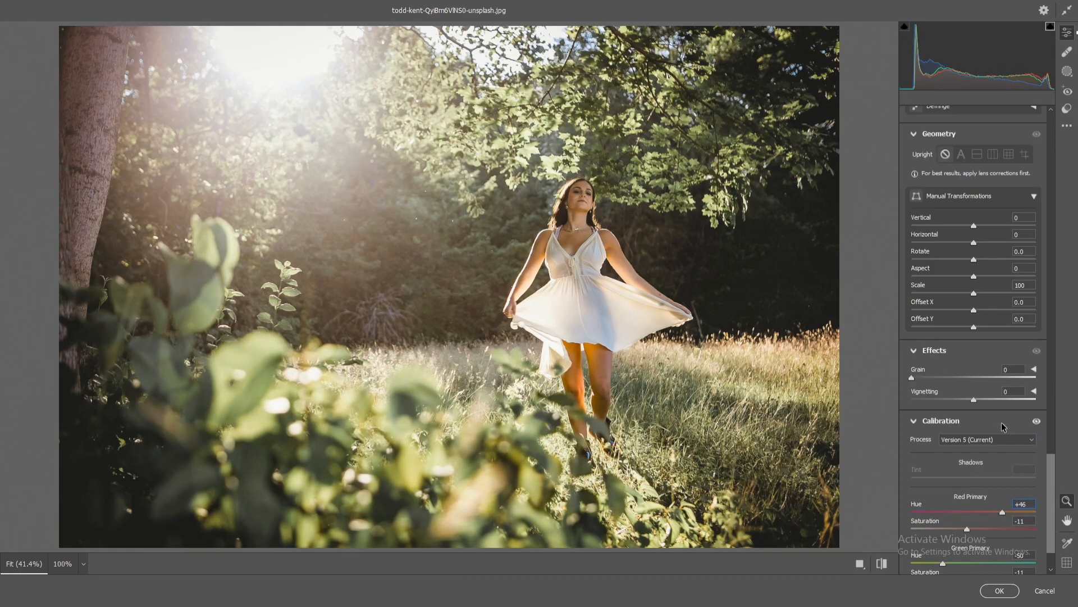
scroll(953, 369, up, 4)
scroll(955, 359, down, 1)
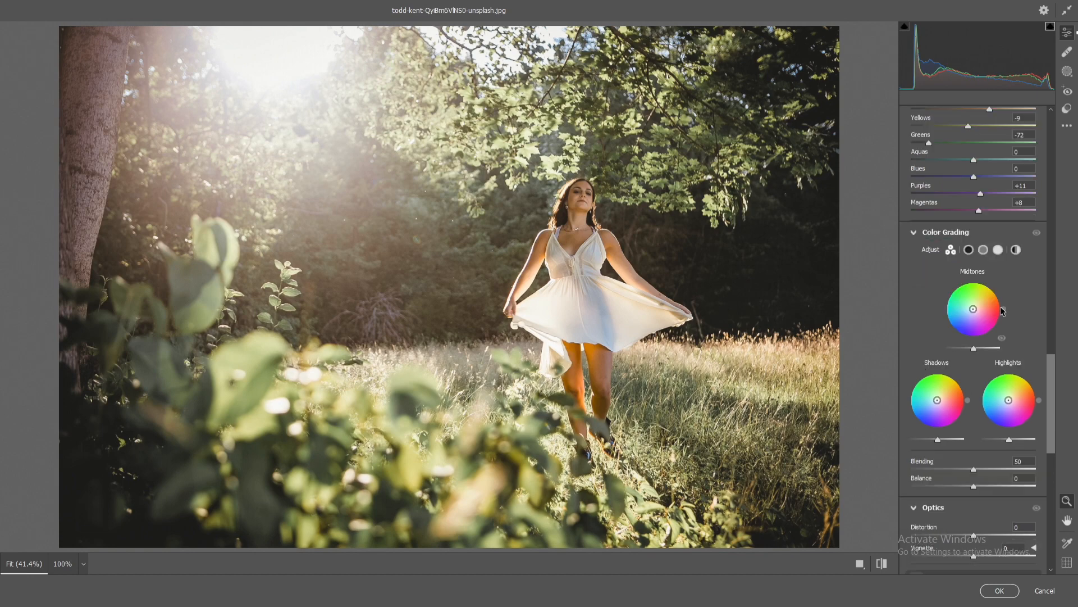
mouse_move(973, 309)
mouse_down()
mouse_move(998, 279)
mouse_move(976, 306)
mouse_up()
mouse_move(938, 400)
mouse_down()
mouse_move(909, 415)
mouse_move(931, 403)
mouse_up()
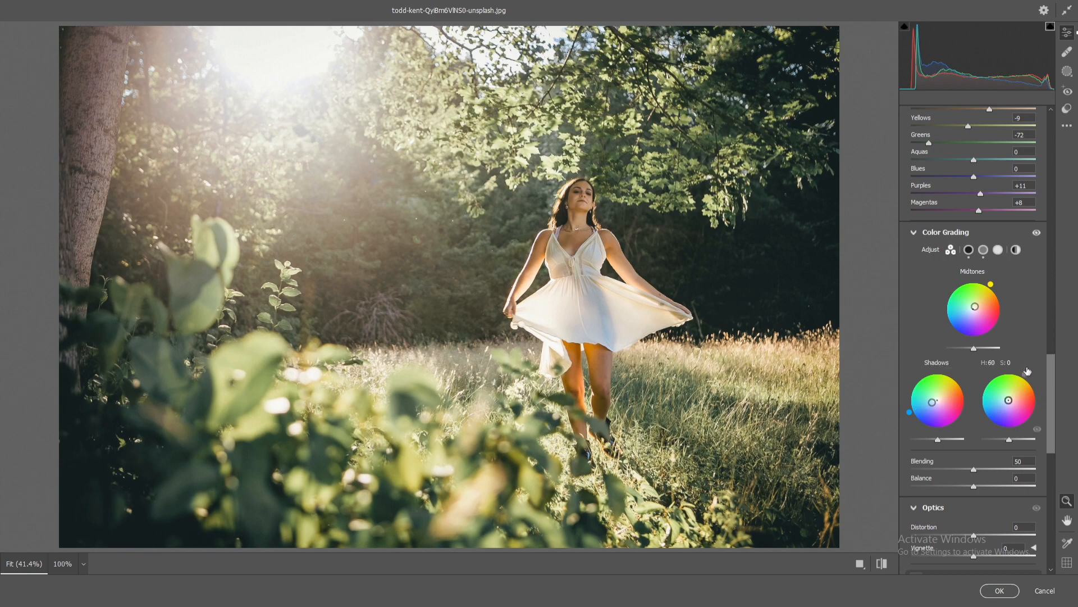
mouse_move(1009, 400)
mouse_down()
mouse_move(1042, 386)
mouse_move(1041, 413)
mouse_move(988, 393)
mouse_move(989, 383)
mouse_move(1008, 399)
mouse_up()
mouse_move(910, 412)
mouse_down()
mouse_move(909, 422)
mouse_move(903, 404)
mouse_move(906, 414)
mouse_up()
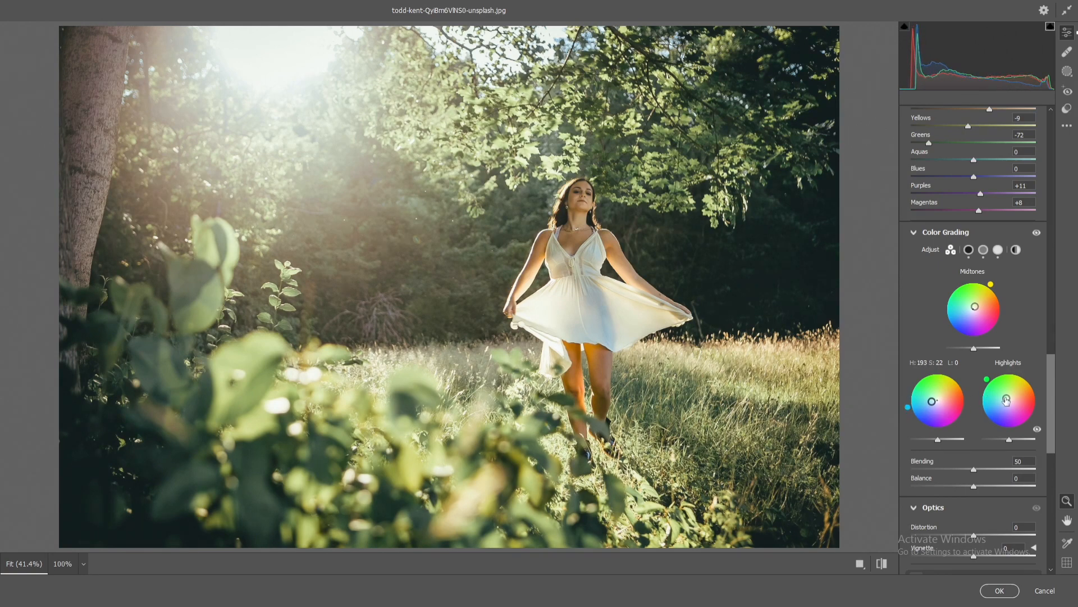
drag(976, 310, 976, 306)
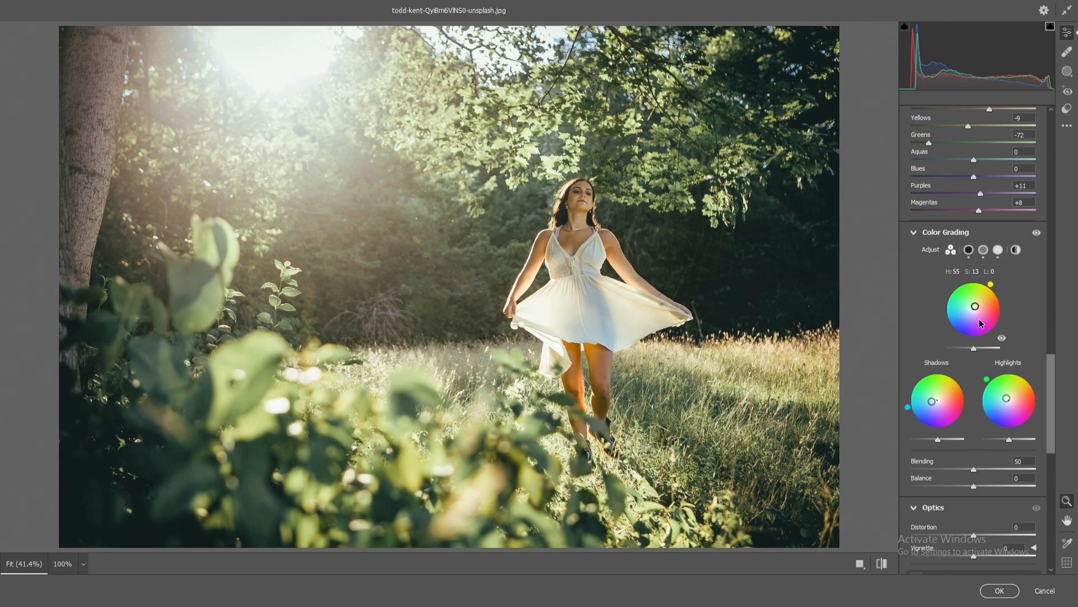
Set the color mixer saturation to Yellows -64 and Greens -65, and the Yellows luminance to -21.
scroll(982, 325, up, 6)
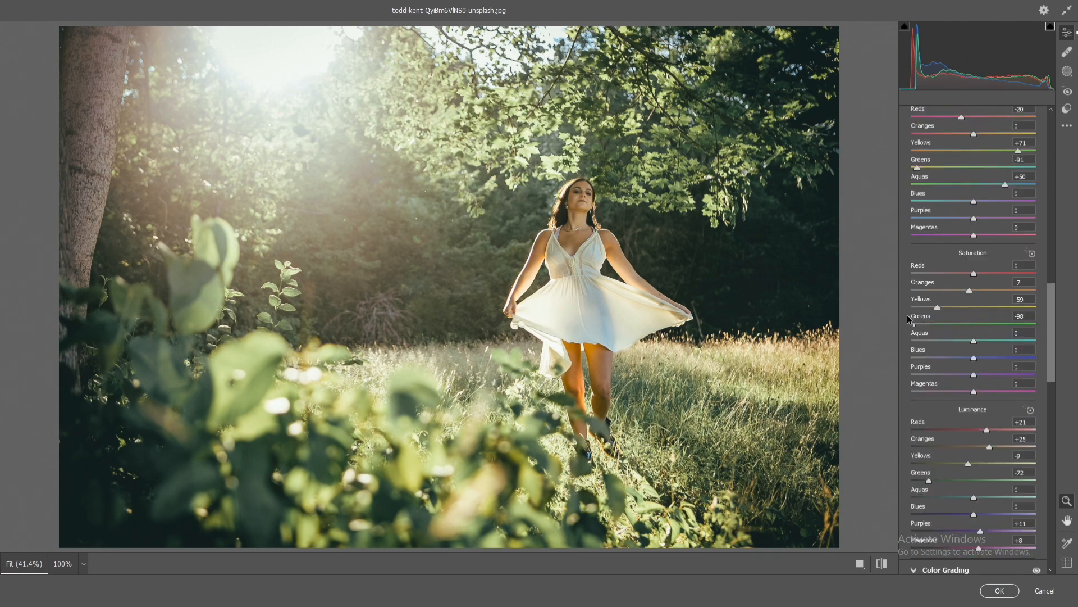
drag(913, 324, 933, 308)
scroll(934, 309, down, 3)
click(965, 397)
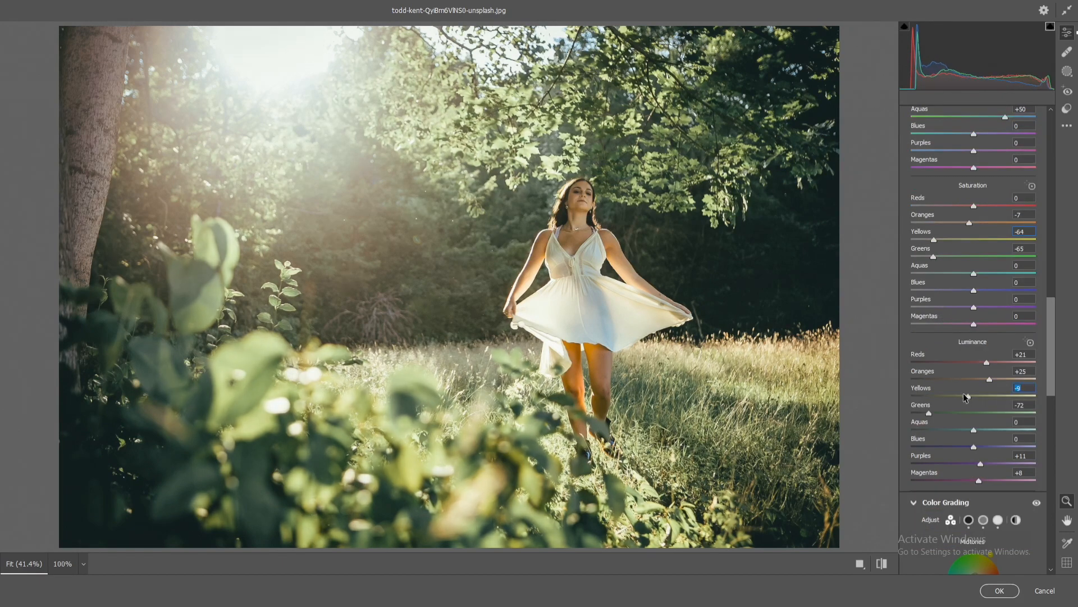
drag(964, 393, 920, 413)
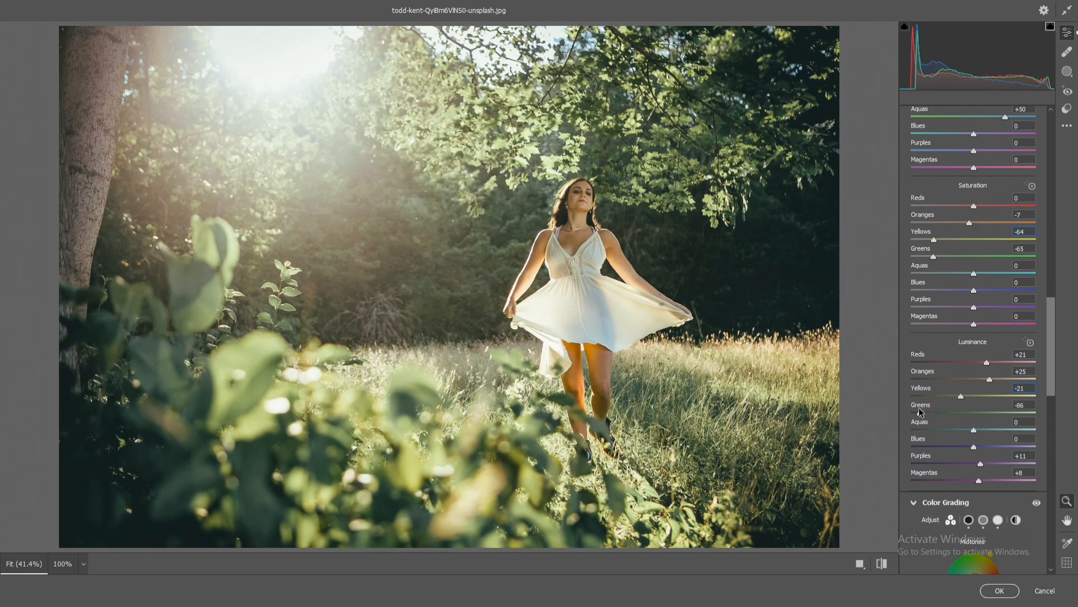
scroll(955, 393, down, 5)
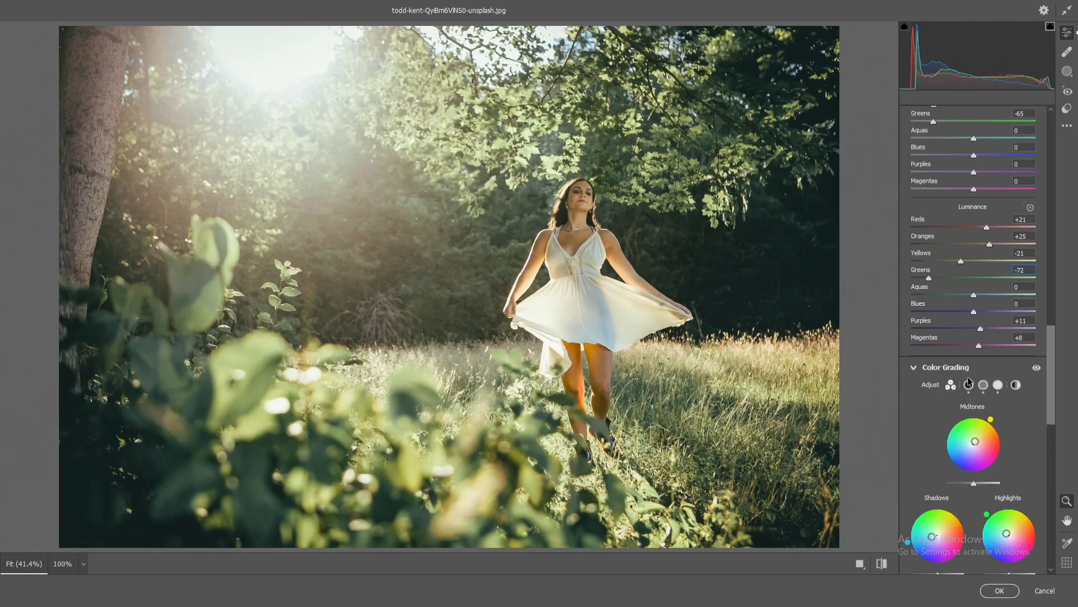
Shape the point curve with added points, lifting the black end, lowering the white end and raising the highlights point to Output 209.
scroll(968, 376, up, 15)
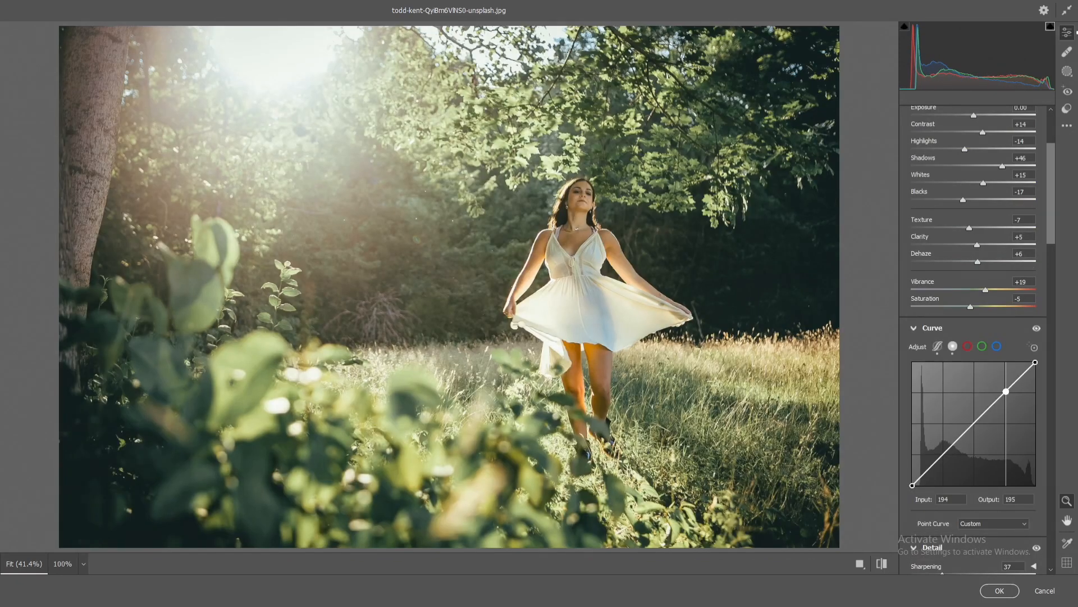
click(973, 423)
click(944, 454)
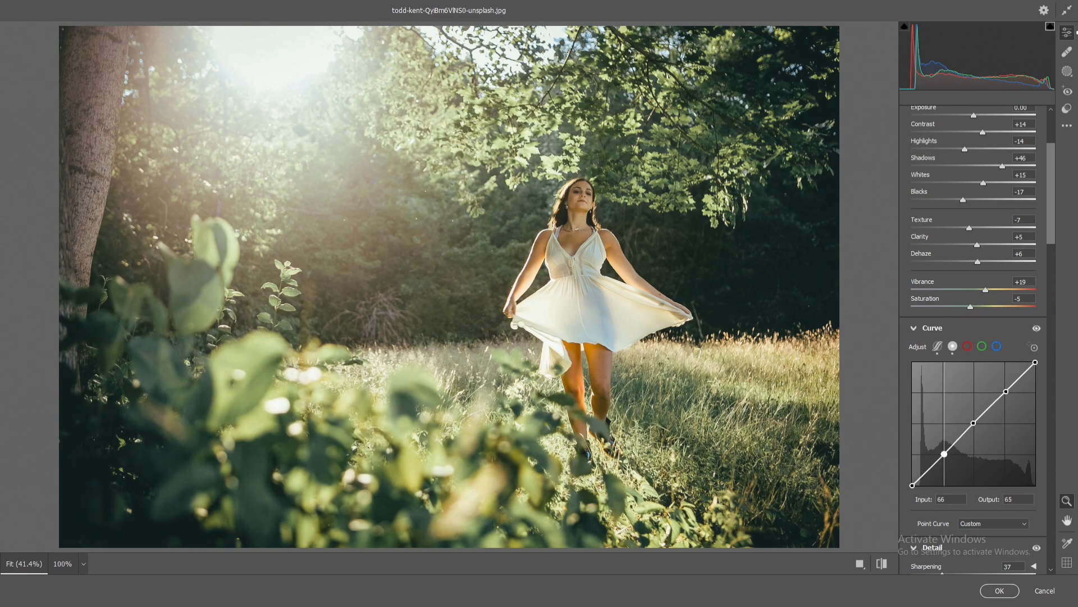
drag(927, 470, 943, 455)
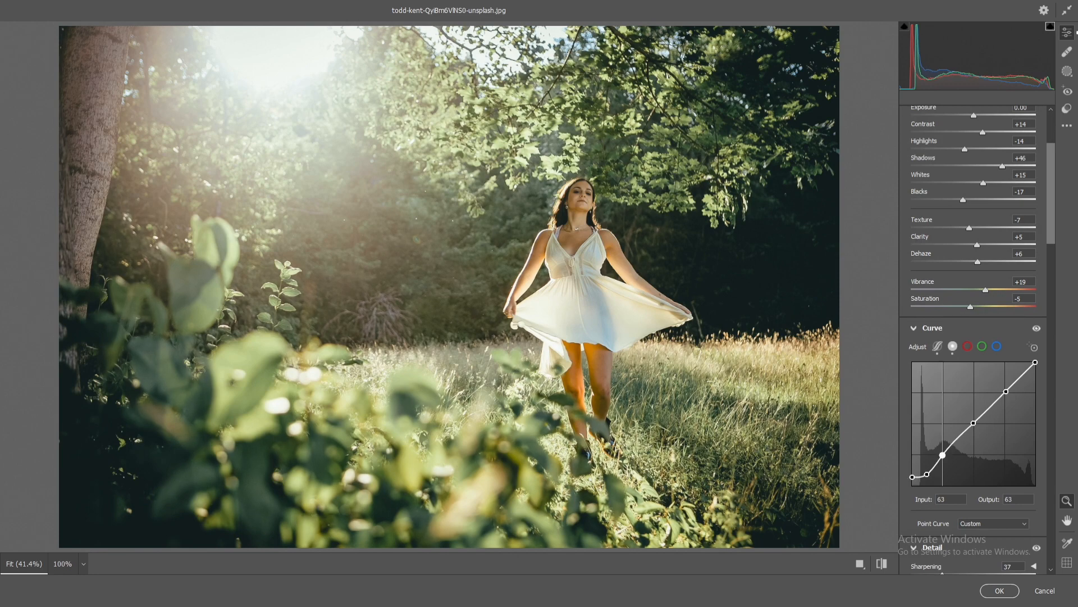
drag(973, 423, 1007, 384)
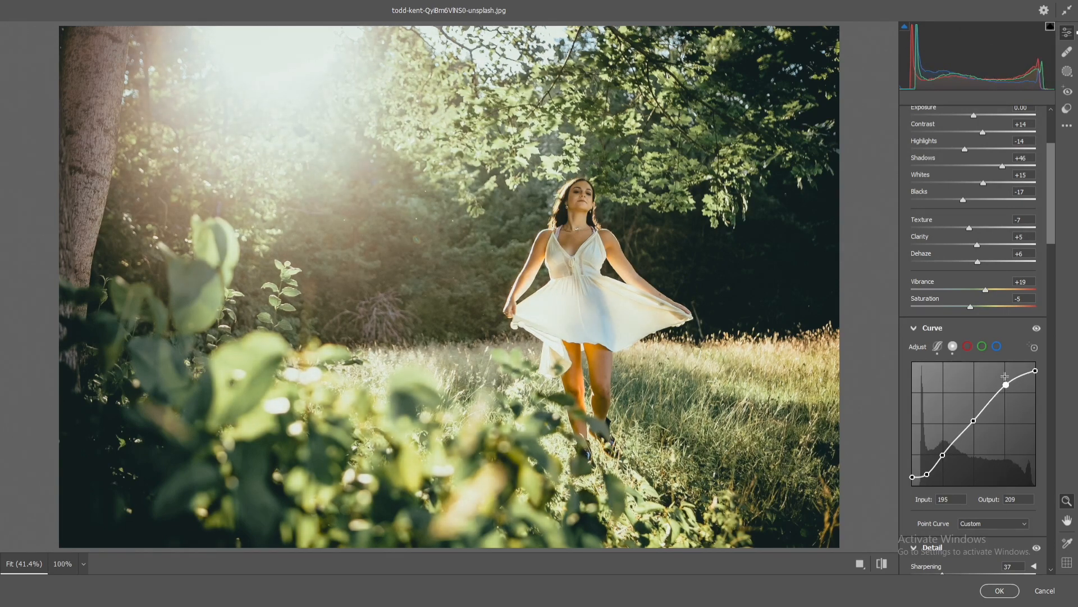
Add points to the red channel curve, lift its black end, and set the highlights point to Input 196, Output 191.
click(967, 346)
click(1005, 391)
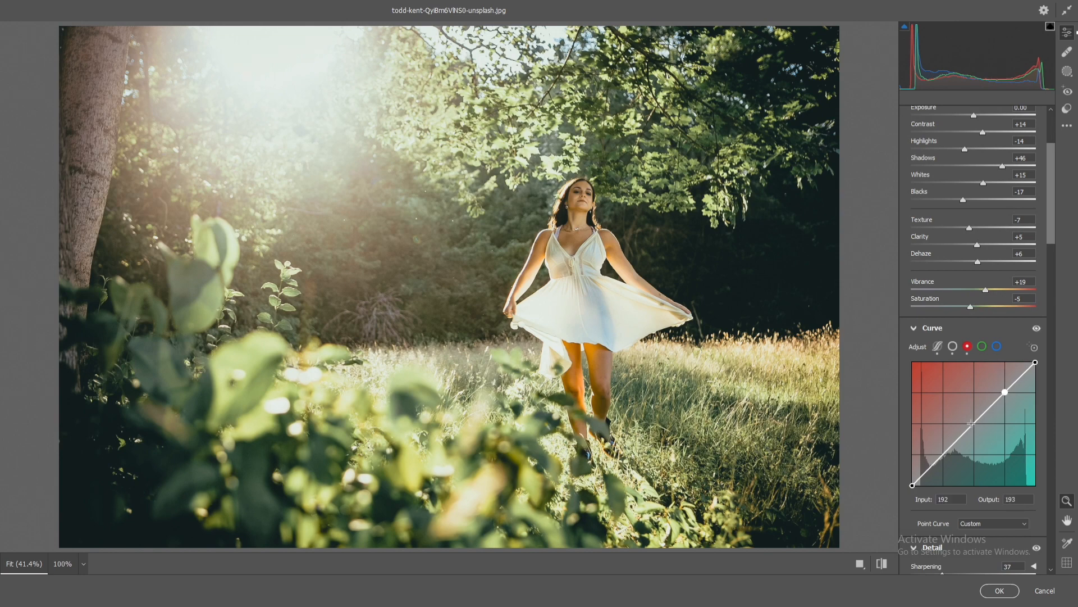
click(974, 422)
click(943, 453)
drag(928, 469, 912, 478)
drag(1005, 392, 1006, 392)
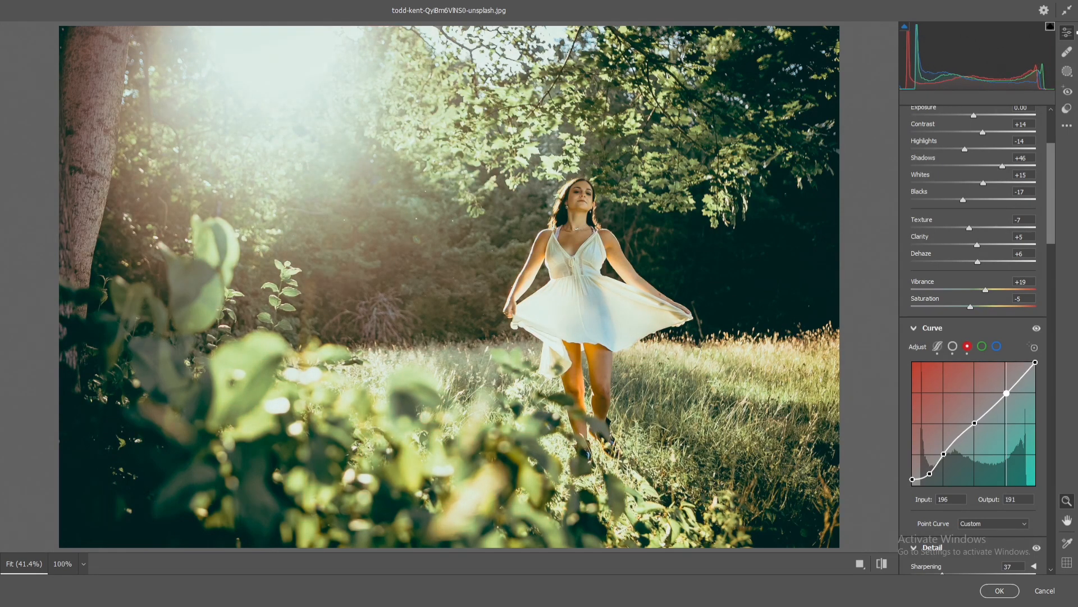
Add points to the green channel curve, lift its black end to Input 1, Output 16, and set the highlights point to Input 194, Output 190.
click(982, 346)
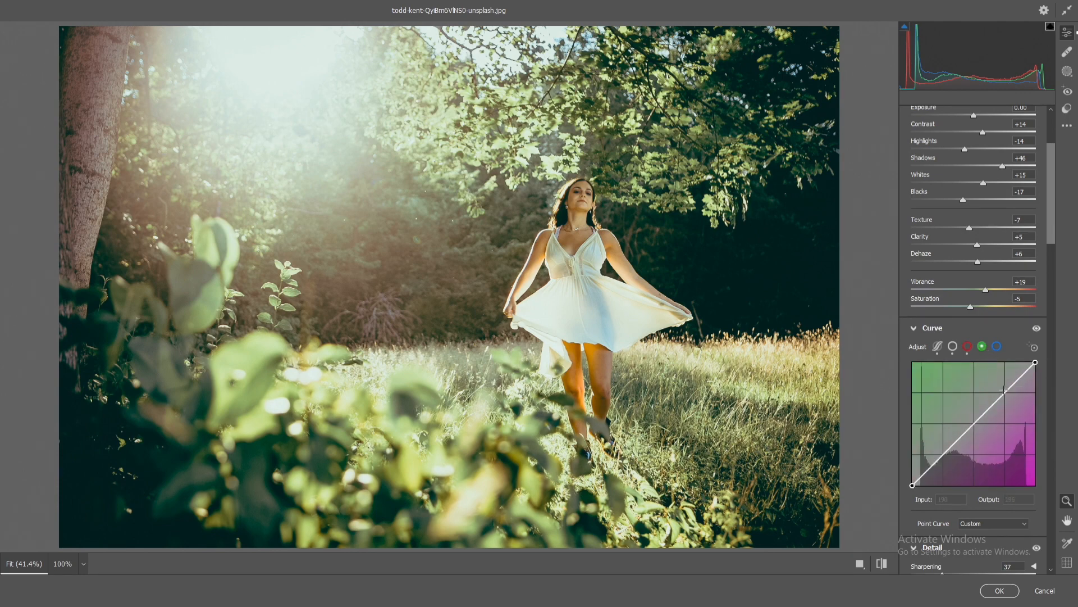
click(974, 423)
click(943, 453)
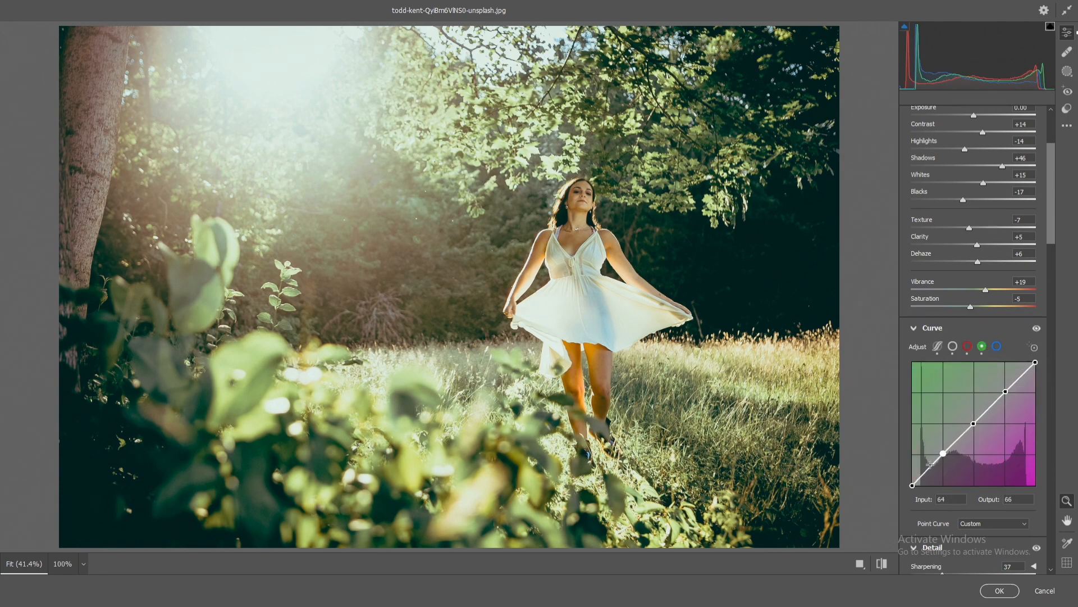
drag(927, 470, 913, 477)
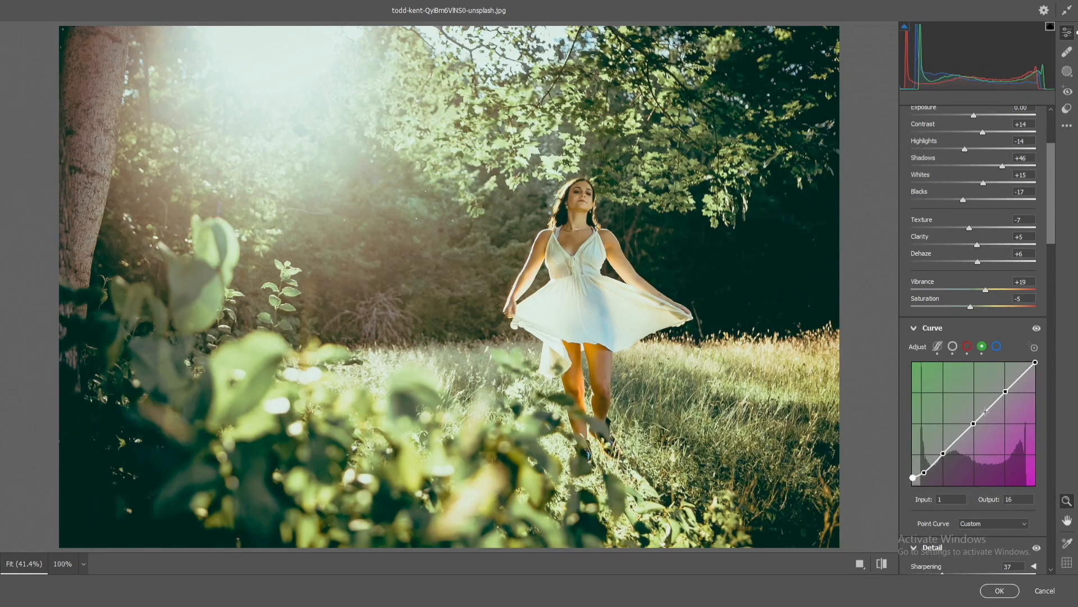
drag(1006, 391, 1006, 393)
key(ctrl+z)
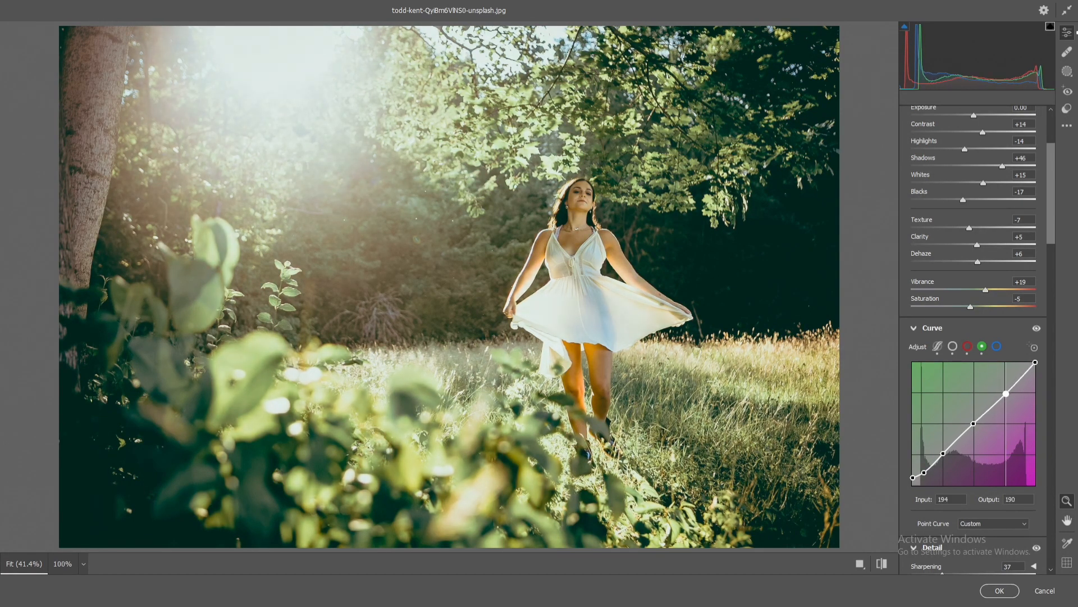
Add points to the blue channel curve, set its black end to Input 1, Output 6, and its white end to Input 239, Output 255.
click(997, 346)
click(1004, 392)
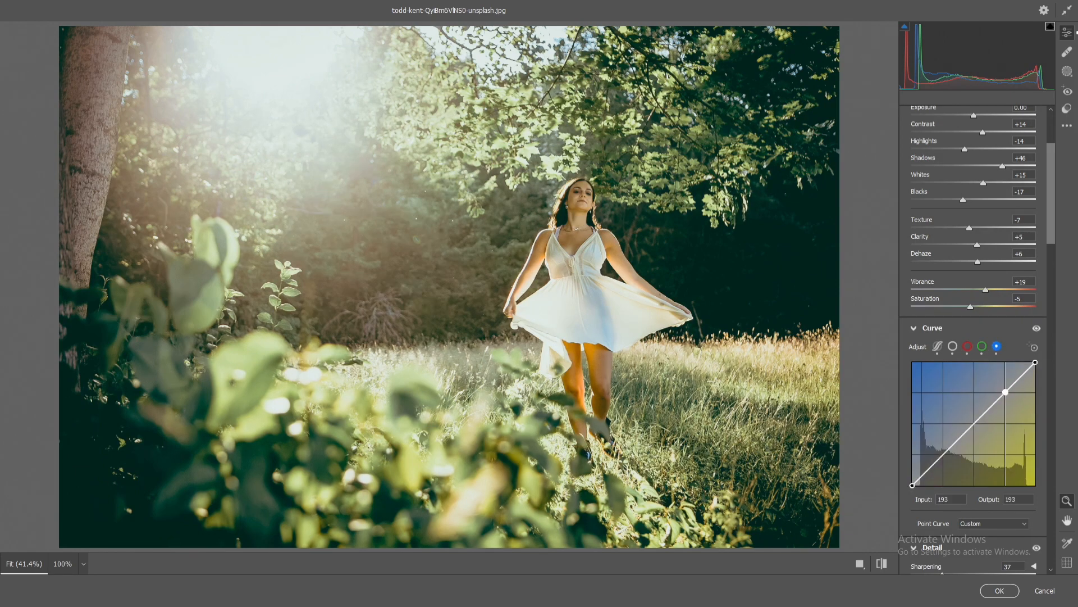
click(974, 423)
click(944, 453)
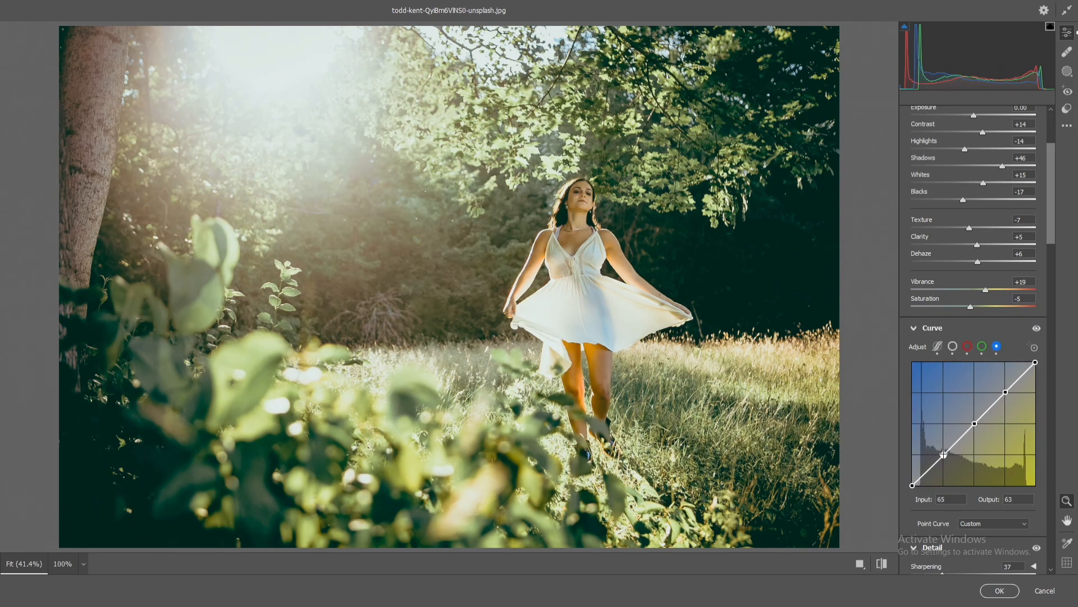
drag(924, 472, 913, 483)
key(ctrl+z)
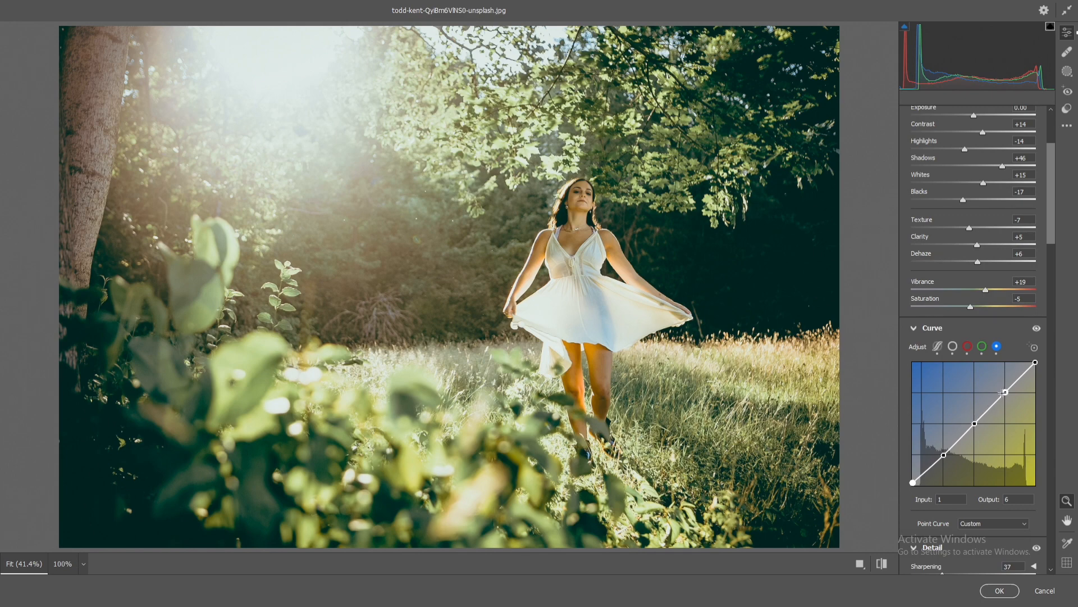
drag(1005, 392, 1027, 362)
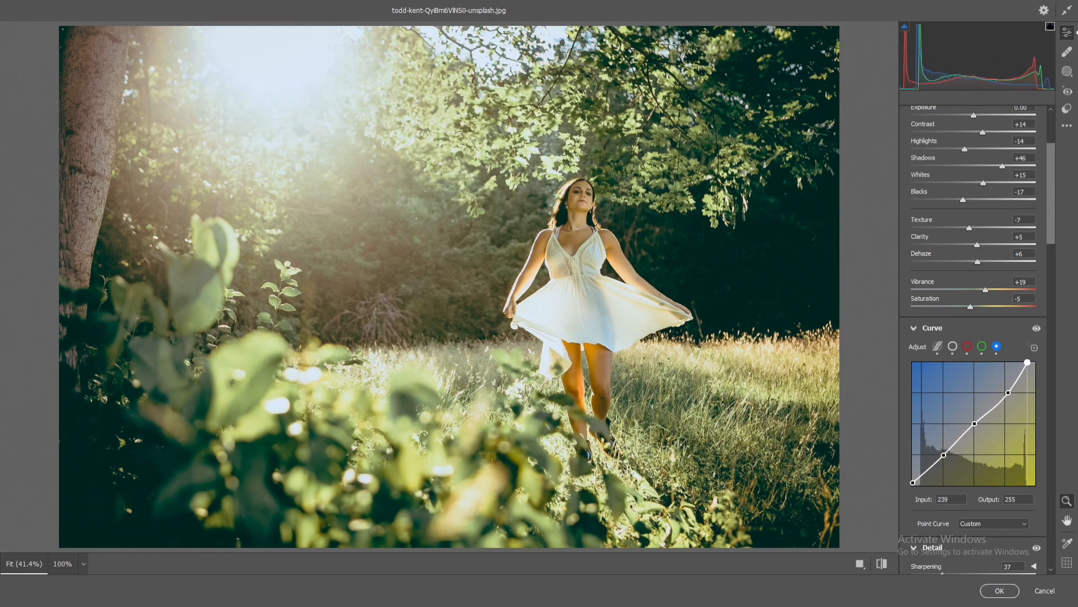
Compare the graded photo with its default settings and set the overall Saturation to -11.
scroll(1027, 362, down, 3)
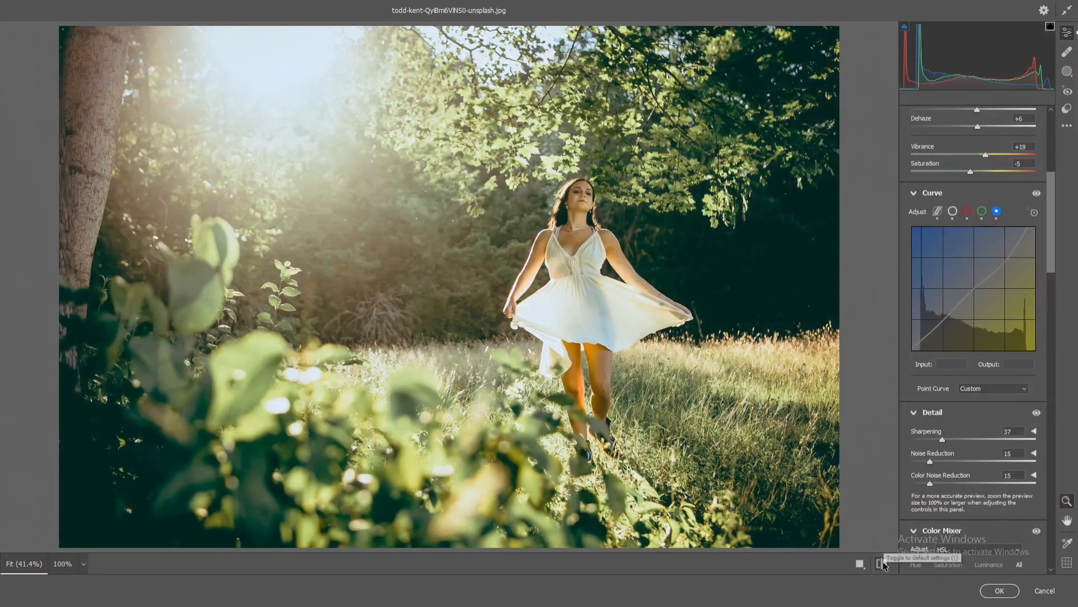
click(882, 564)
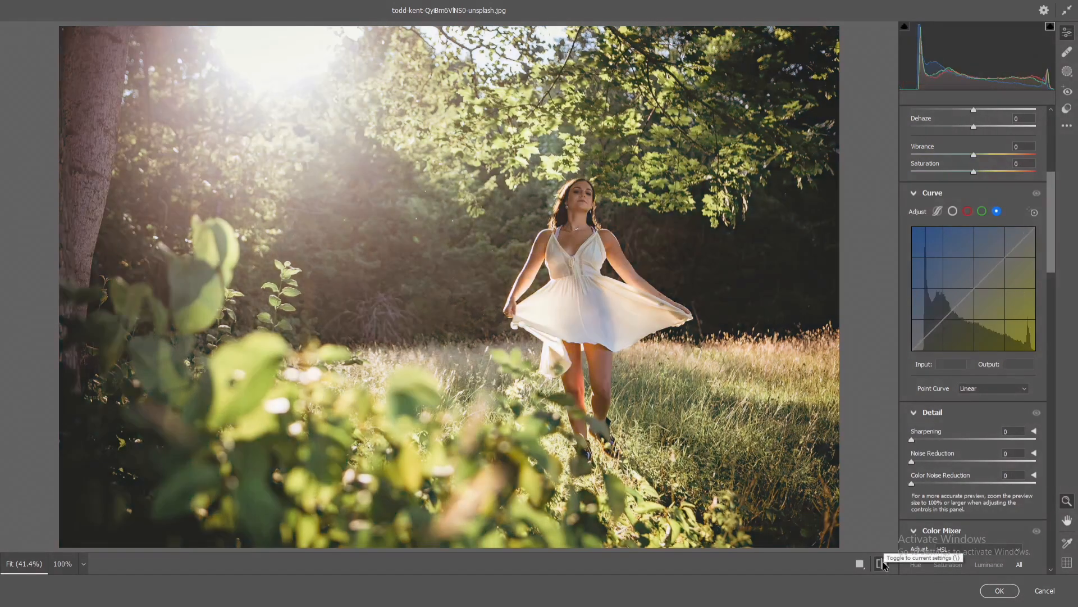
click(882, 564)
scroll(987, 405, up, 3)
drag(971, 373, 967, 376)
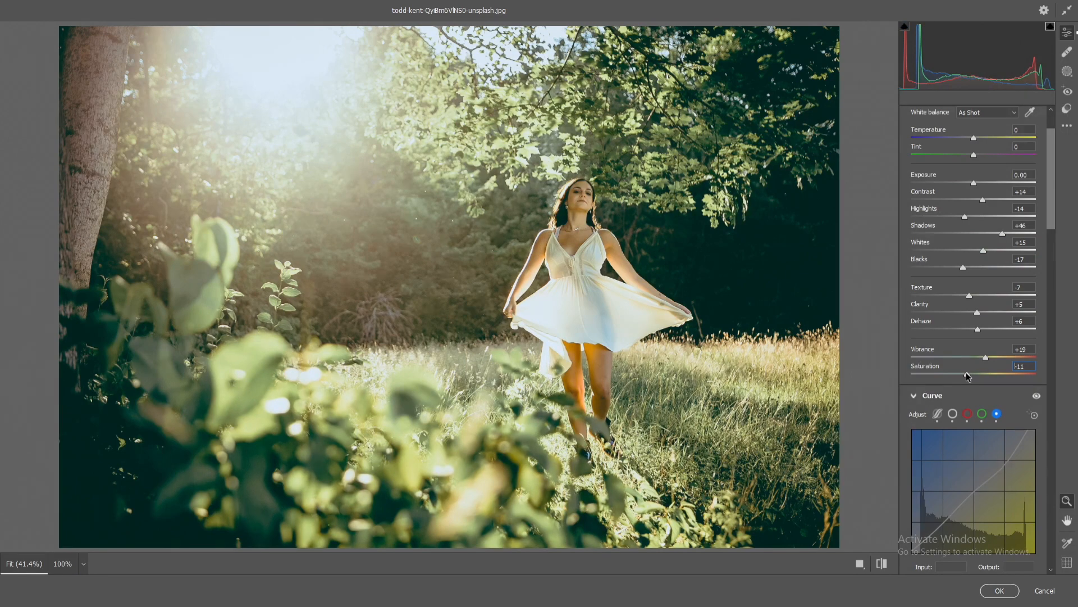
scroll(974, 375, up, 5)
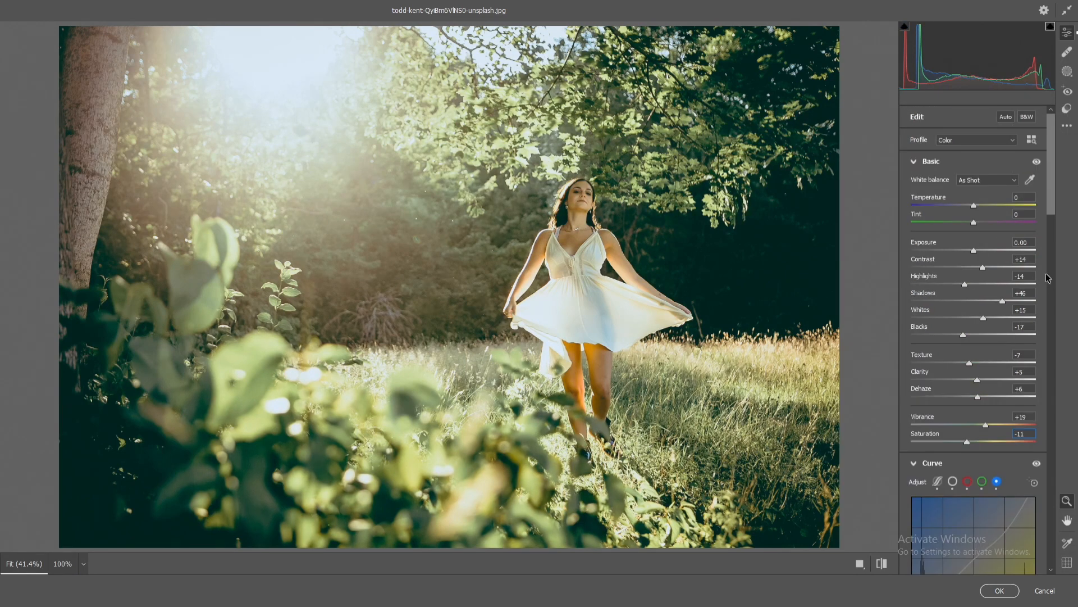
Save the Default subset of settings as an XMP file in the youtube preset\album folder on drive F: and apply the grade to the photo.
click(1067, 108)
click(1038, 116)
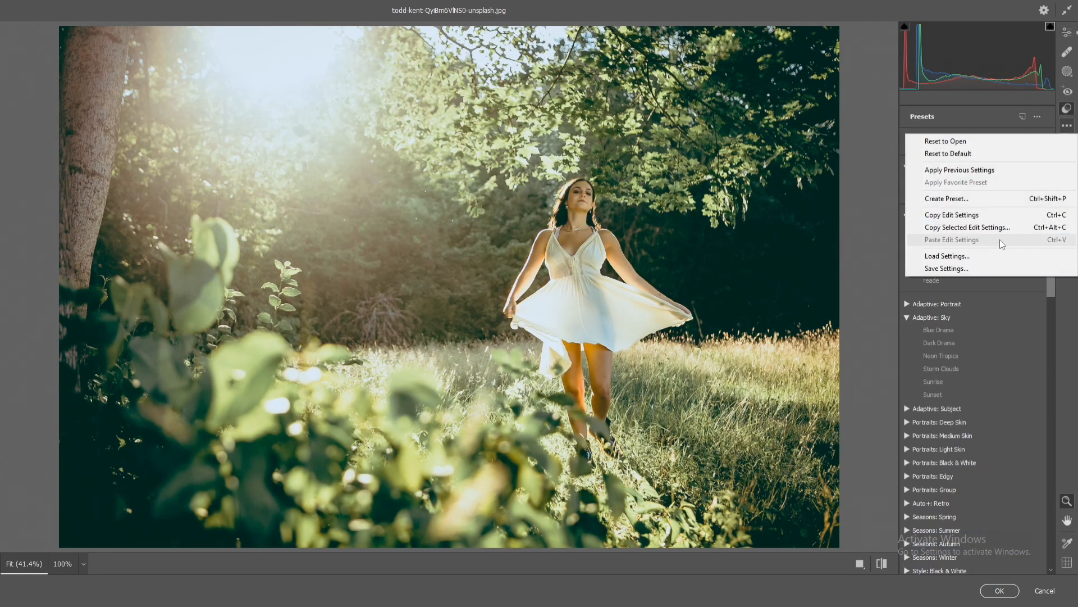
click(980, 267)
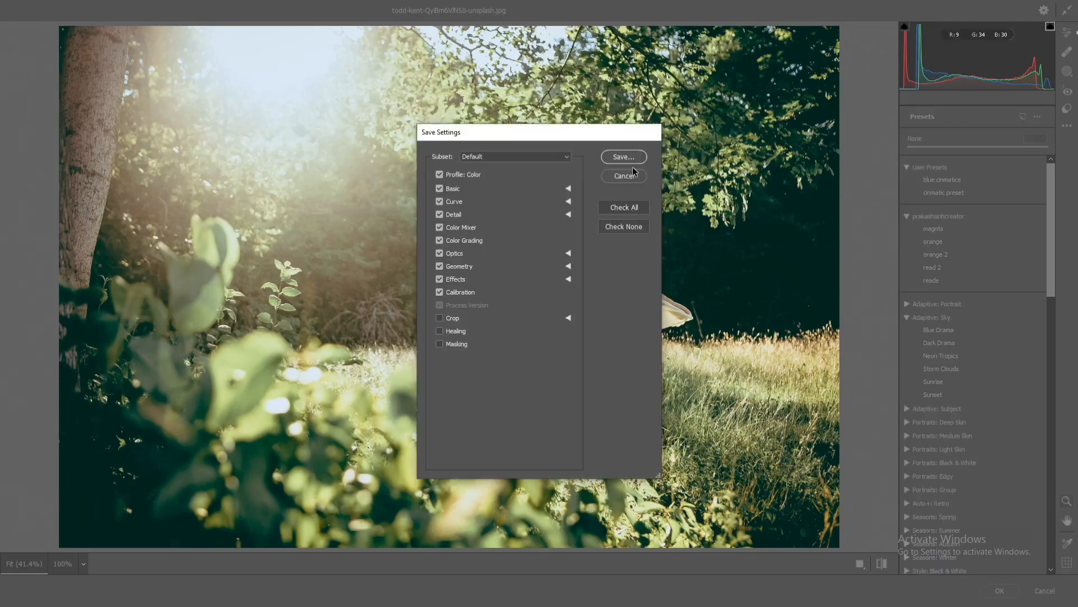
click(623, 156)
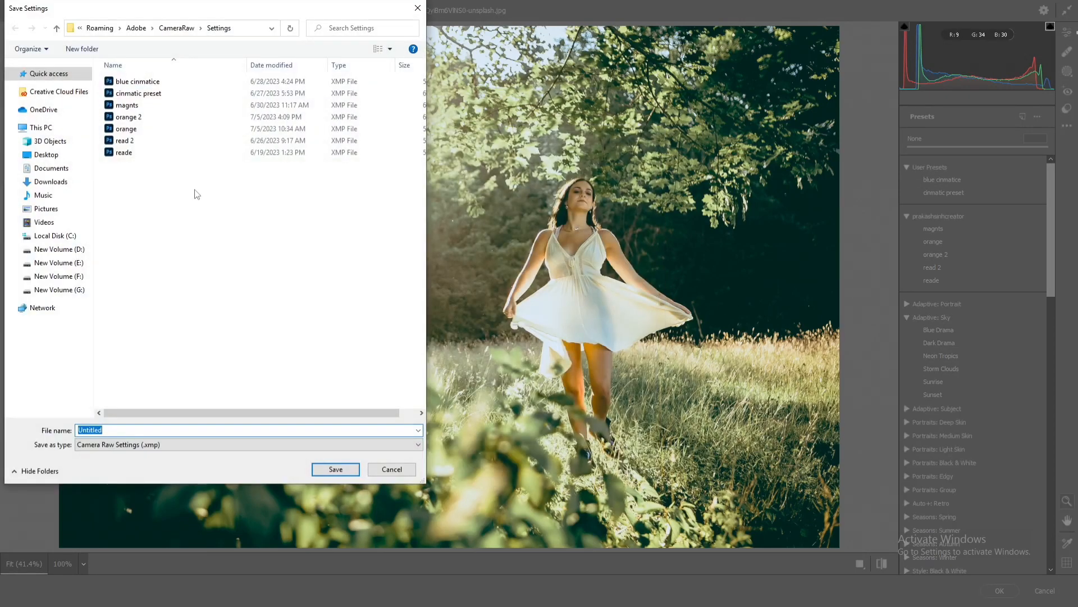
click(73, 276)
double_click(159, 179)
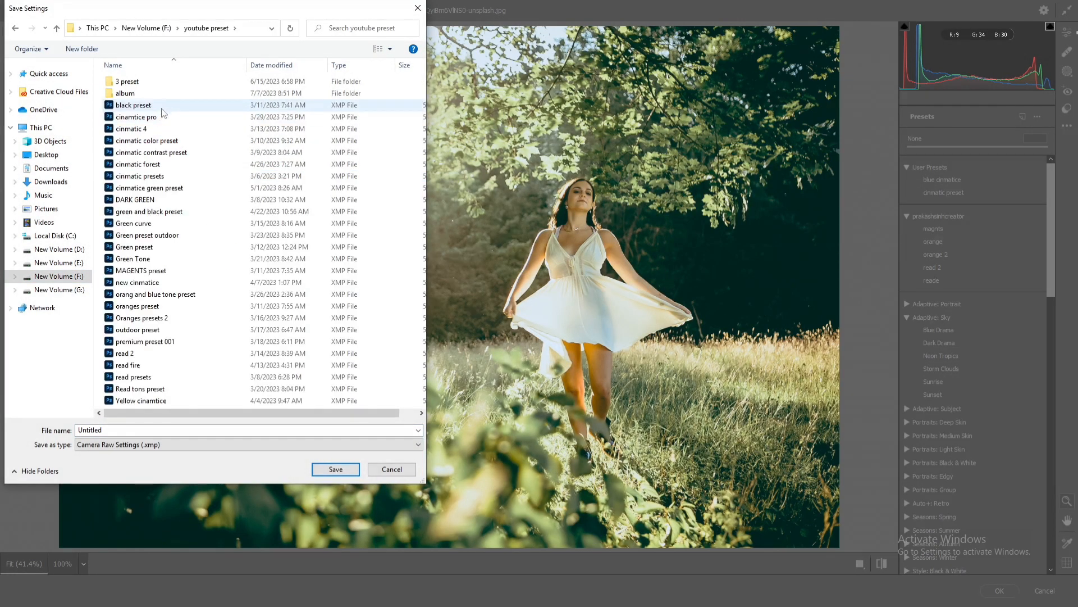
double_click(165, 94)
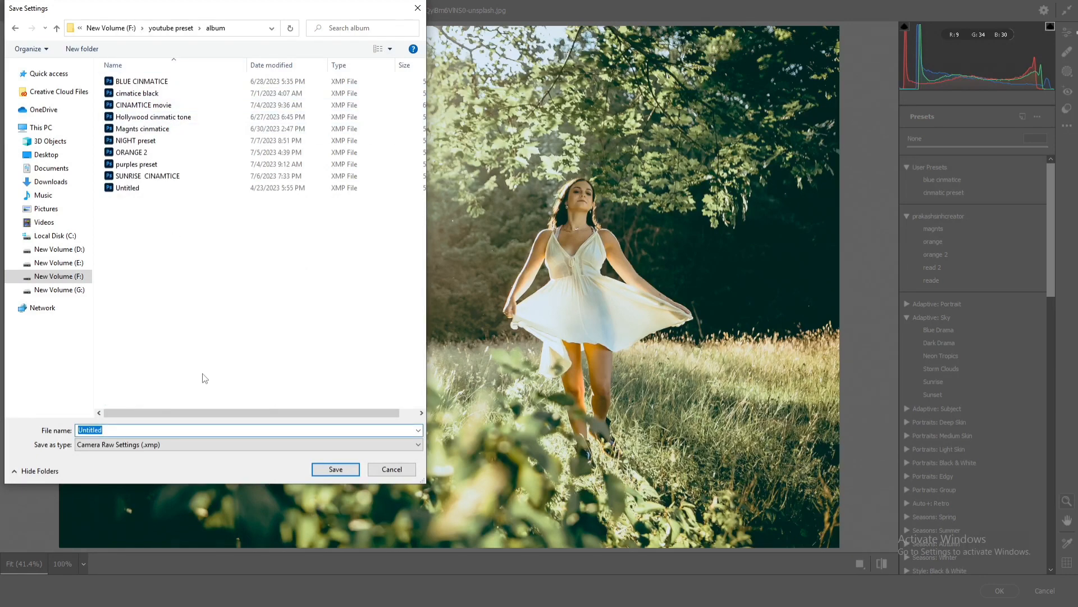
text(G)
click(336, 470)
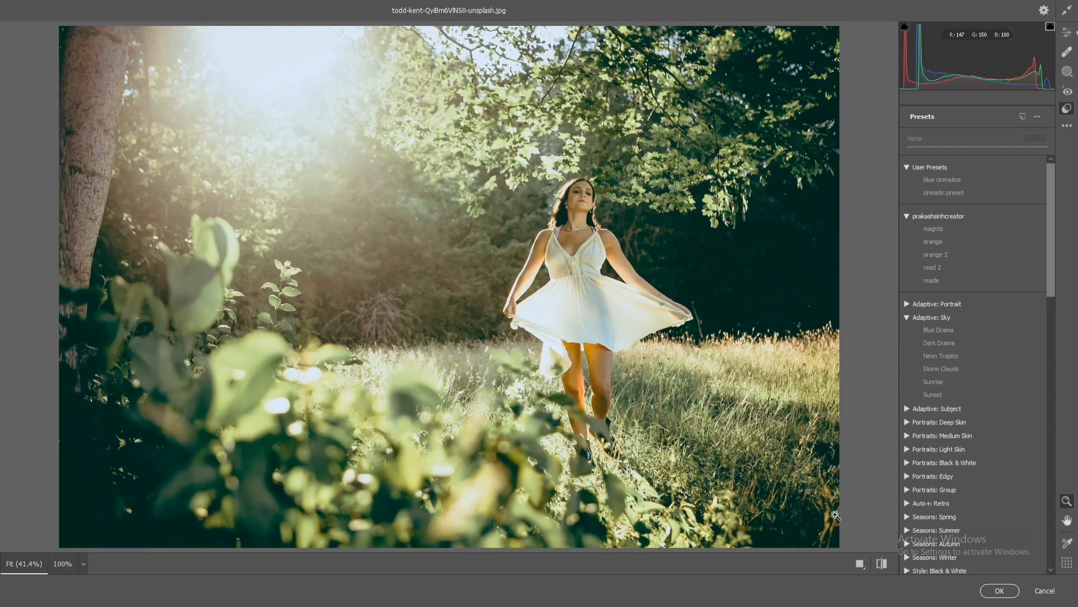
click(1009, 593)
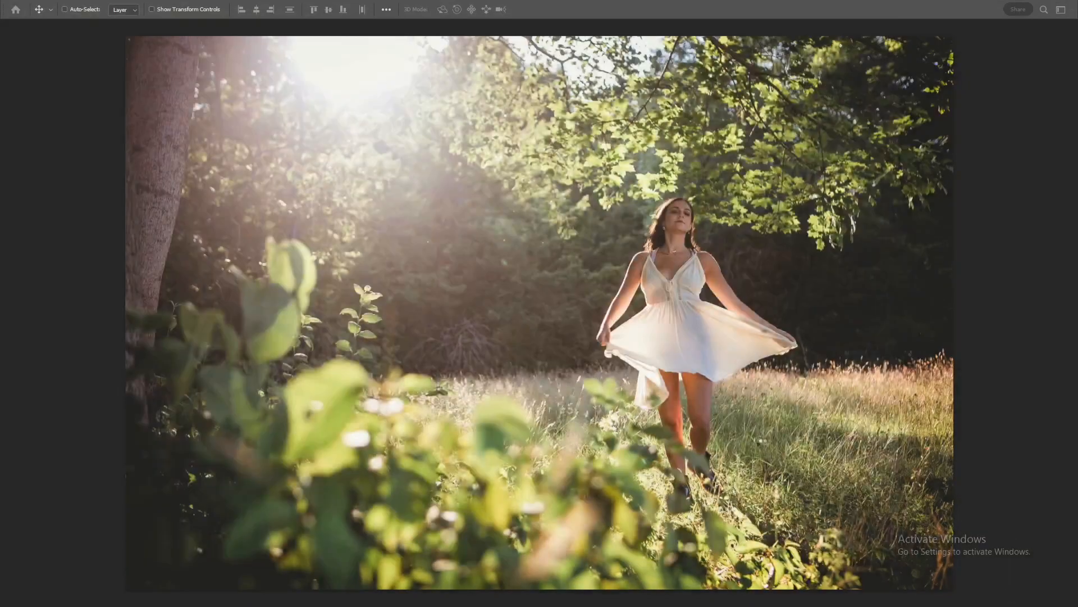